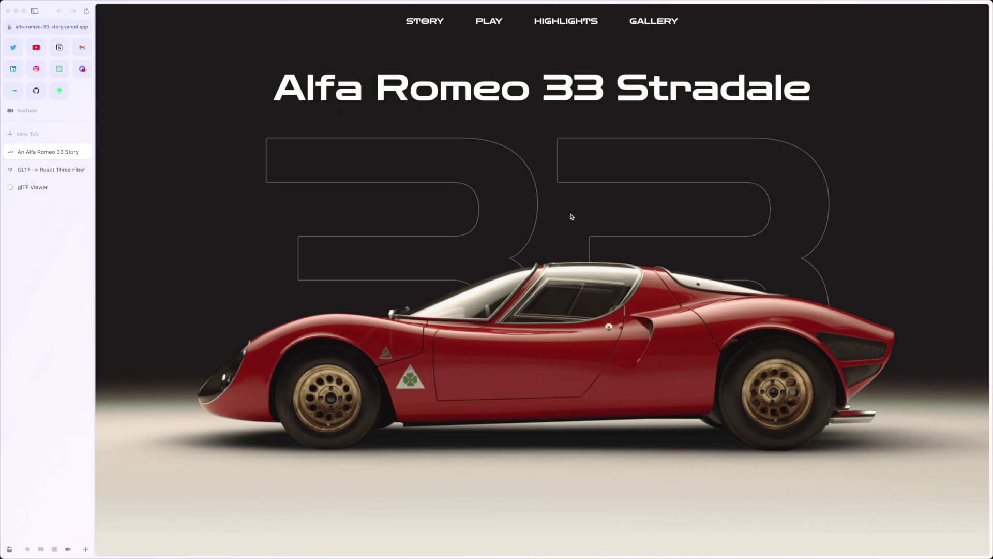
Step: Look through the Alfa Romeo 33 Stradale page and try rotating the 3D car in the Curve Flow section
scroll(572, 215, "down", 20)
scroll(552, 233, "up", 3)
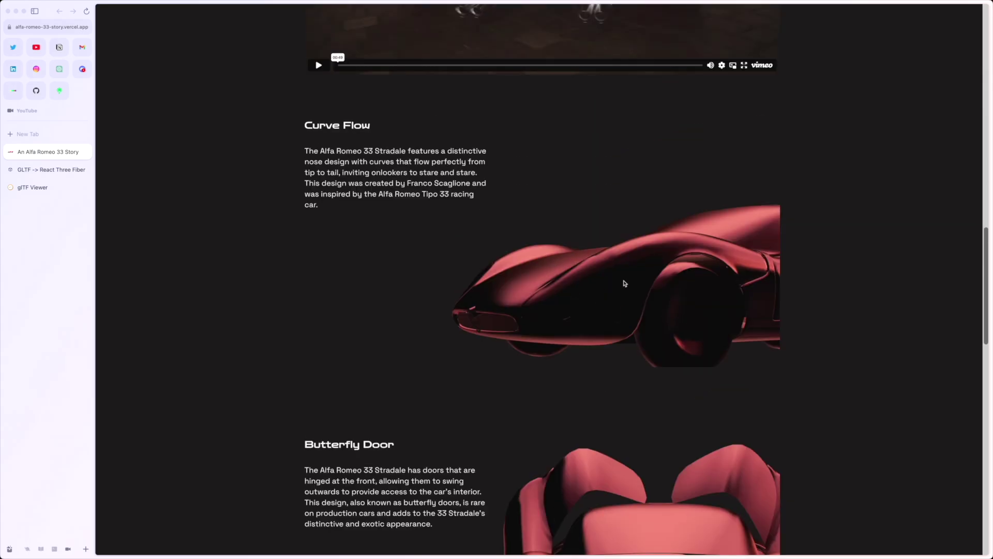
left_click_drag(601, 259, 748, 255)
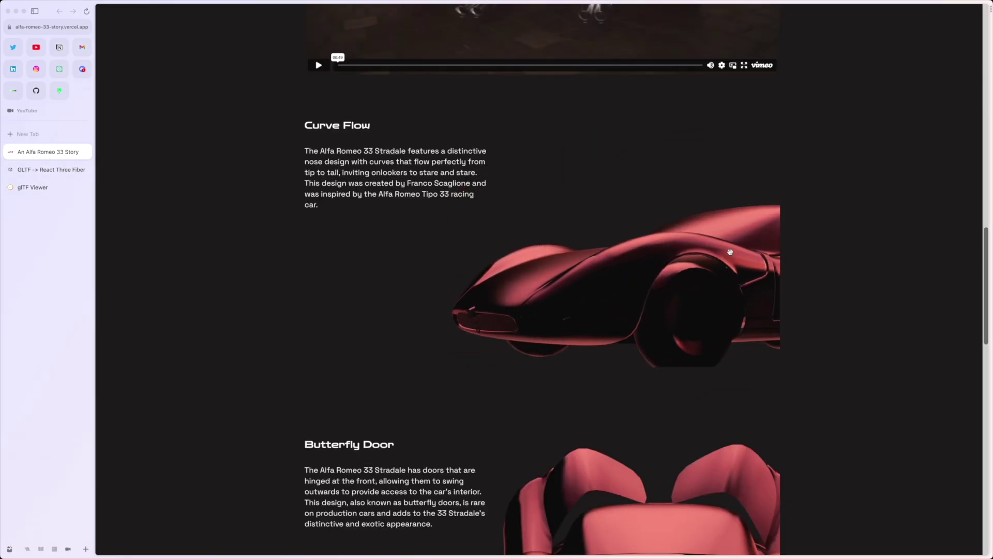
scroll(844, 257, "up", 20)
scroll(375, 134, "down", 10)
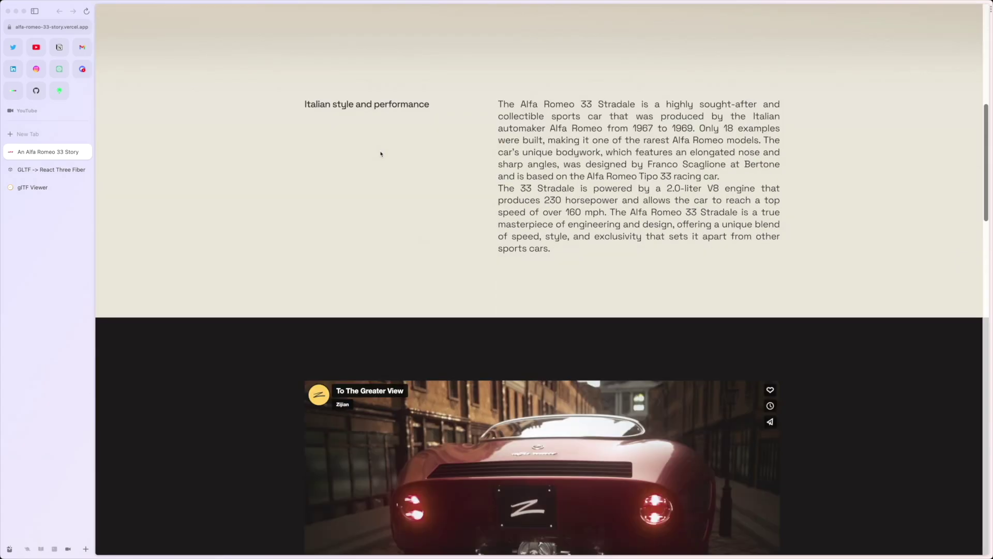
scroll(492, 100, "down", 10)
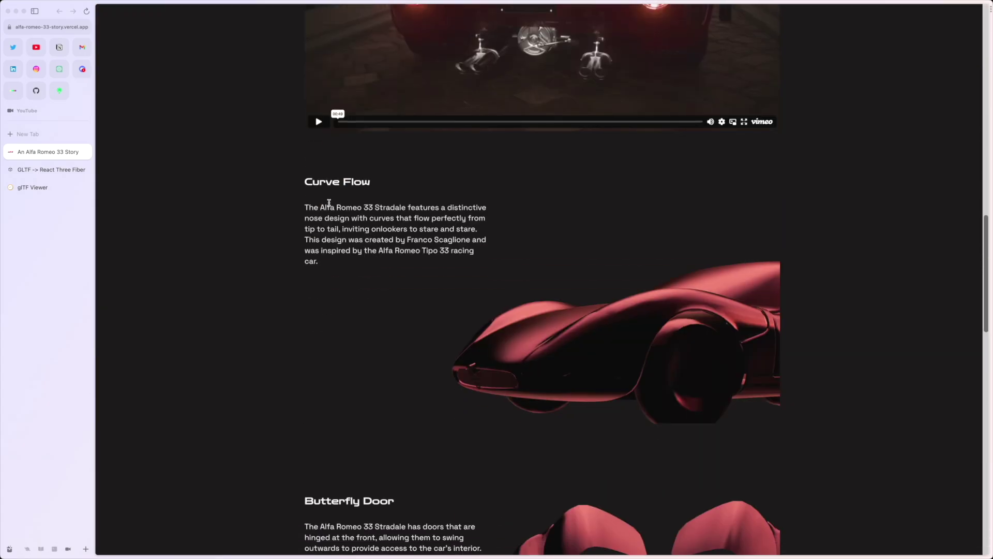
scroll(454, 234, "down", 6)
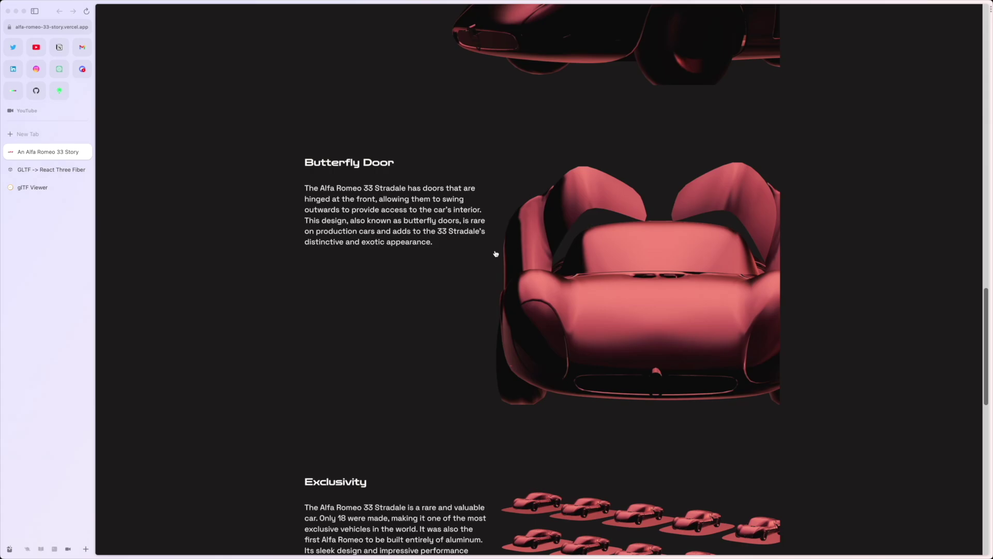
scroll(361, 135, "up", 5)
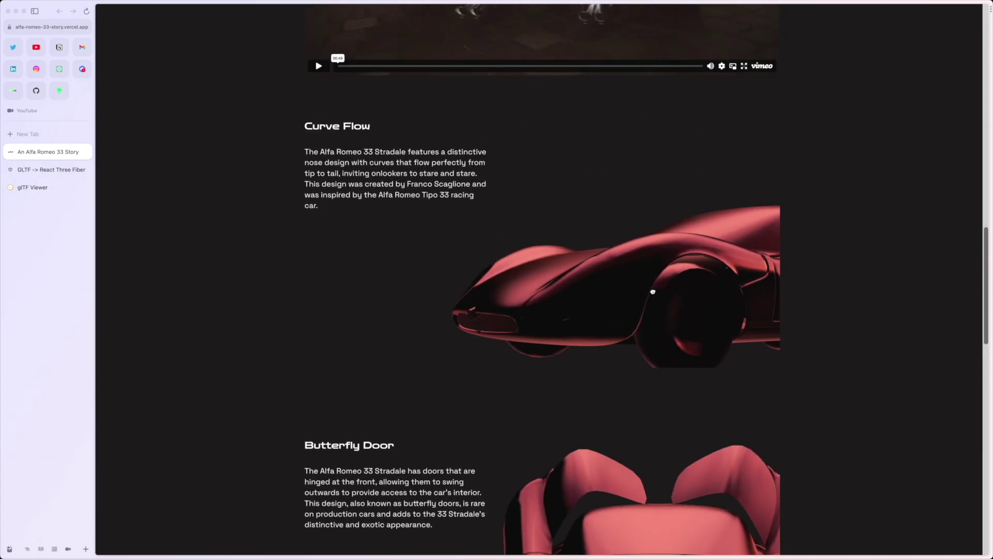
left_click_drag(652, 293, 601, 232)
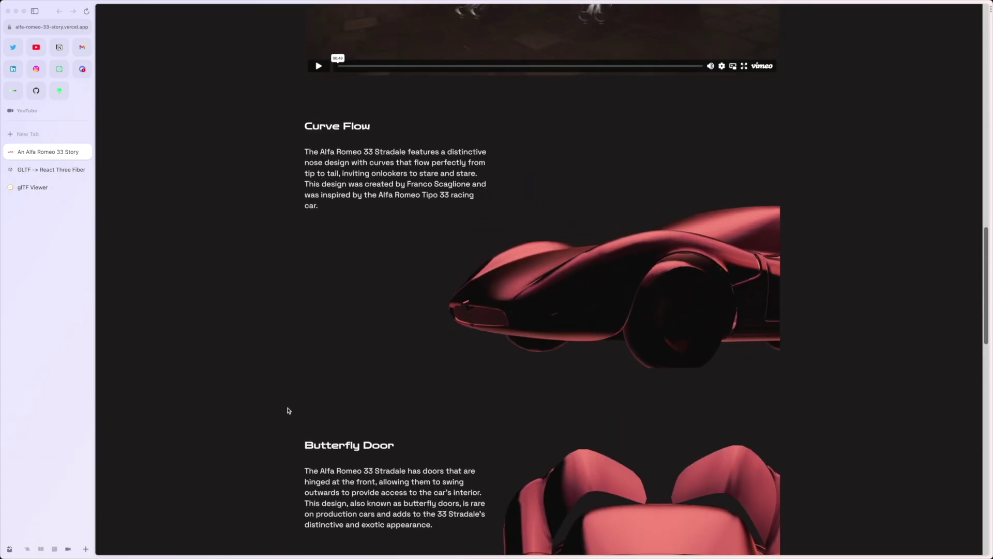
Step: Test the interactive 3D models in the Butterfly Door and Exclusivity sections and continue to the Gallery
scroll(302, 228, "down", 4)
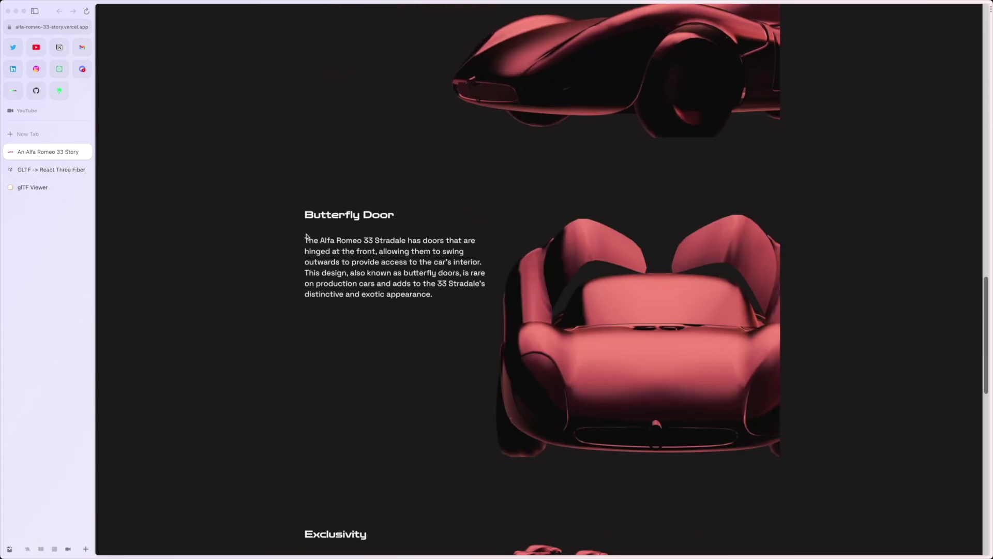
left_click(670, 319)
left_click(650, 289)
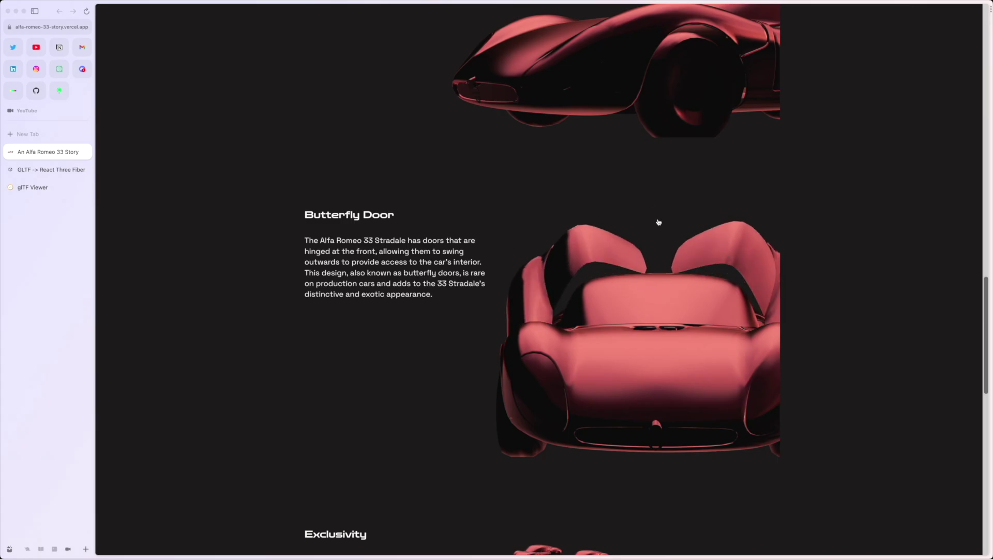
scroll(440, 310, "down", 6)
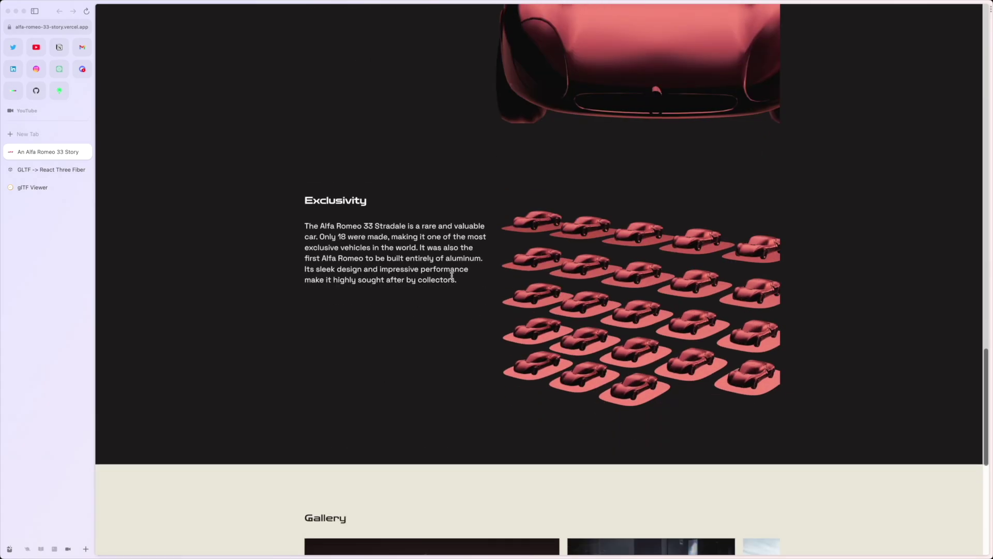
left_click_drag(458, 281, 304, 200)
left_click(652, 271)
left_click_drag(676, 319, 652, 280)
scroll(792, 329, "down", 8)
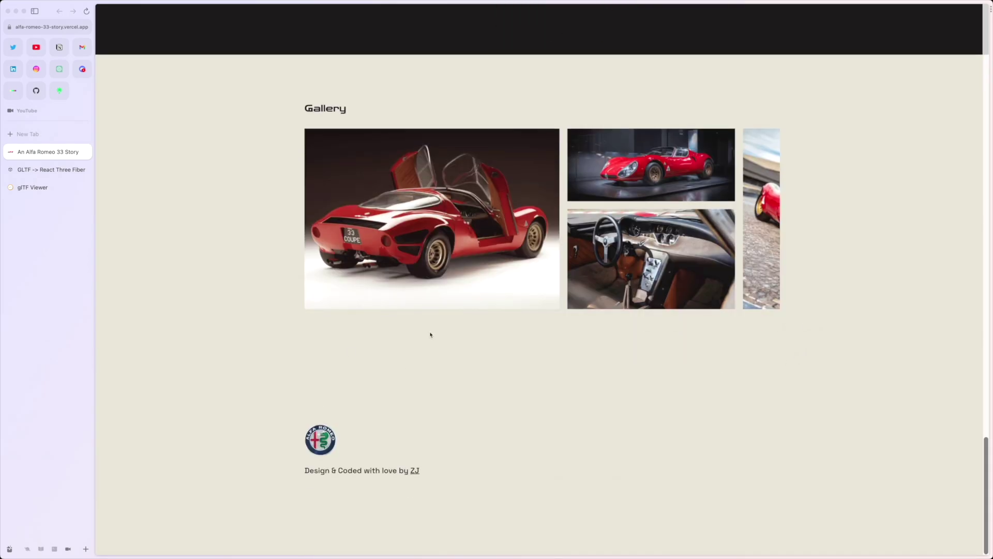
Step: Review the page again from the introduction text past the embedded video to the Curve Flow section
scroll(217, 346, "up", 20)
scroll(269, 346, "down", 5)
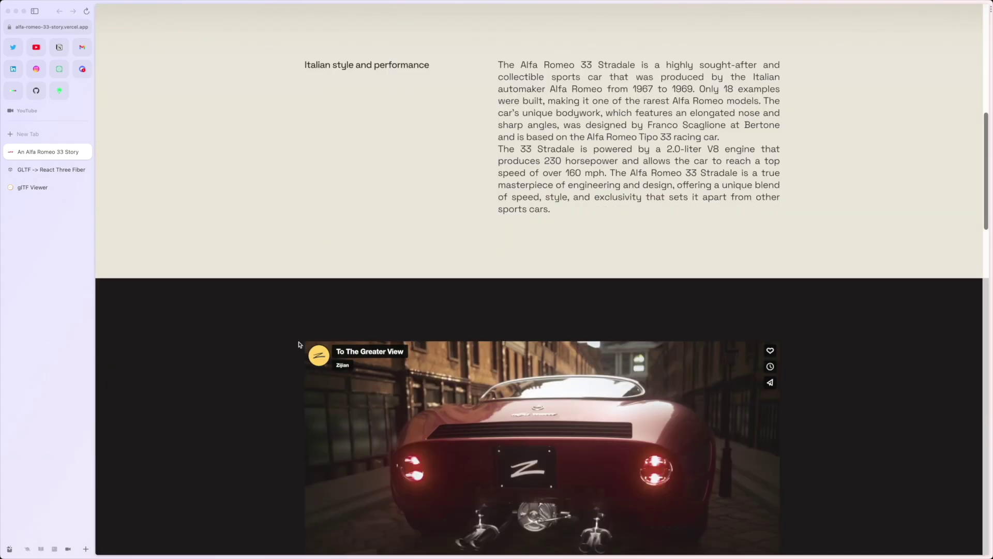
scroll(299, 344, "down", 4)
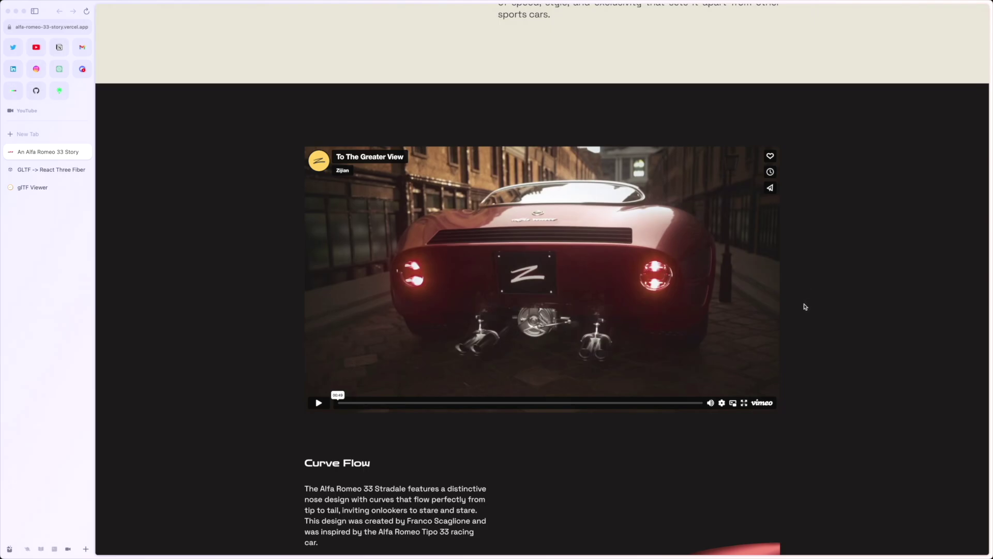
scroll(805, 306, "down", 7)
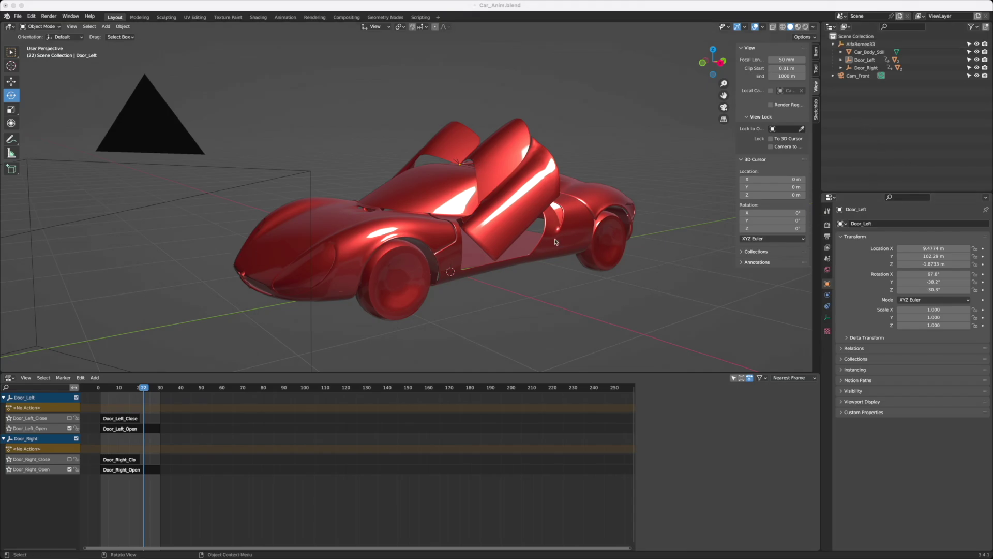
Step: Switch to Blender, show the Nonlinear Animation editor and scrub through the car door strips
left_click(117, 489)
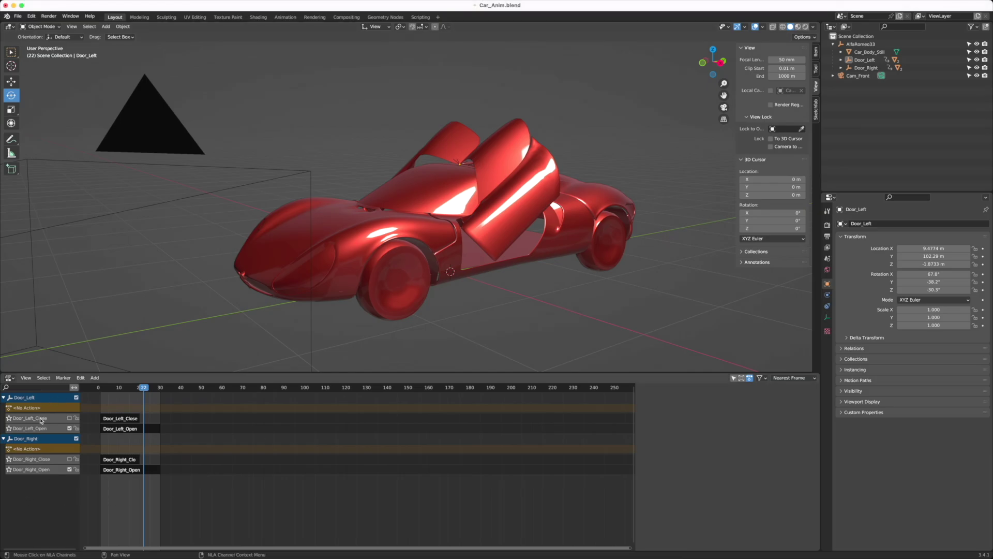
left_click(10, 378)
left_click(10, 378)
left_click(10, 378)
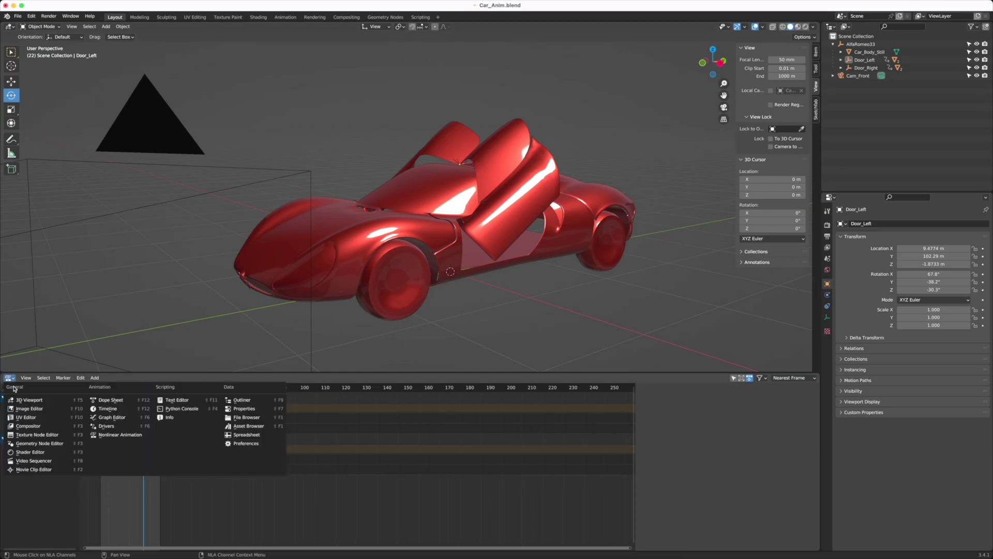
left_click(120, 435)
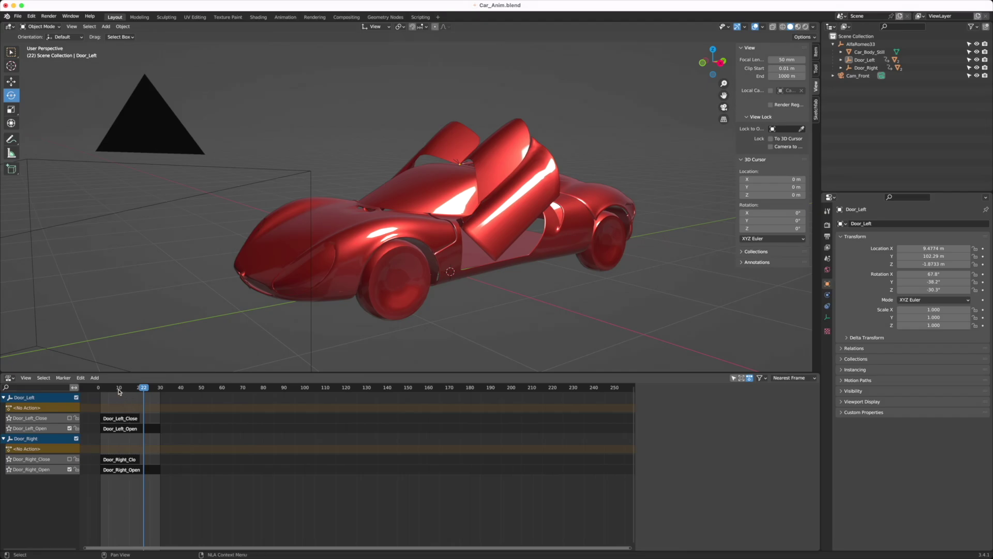
left_click_drag(116, 391, 145, 392)
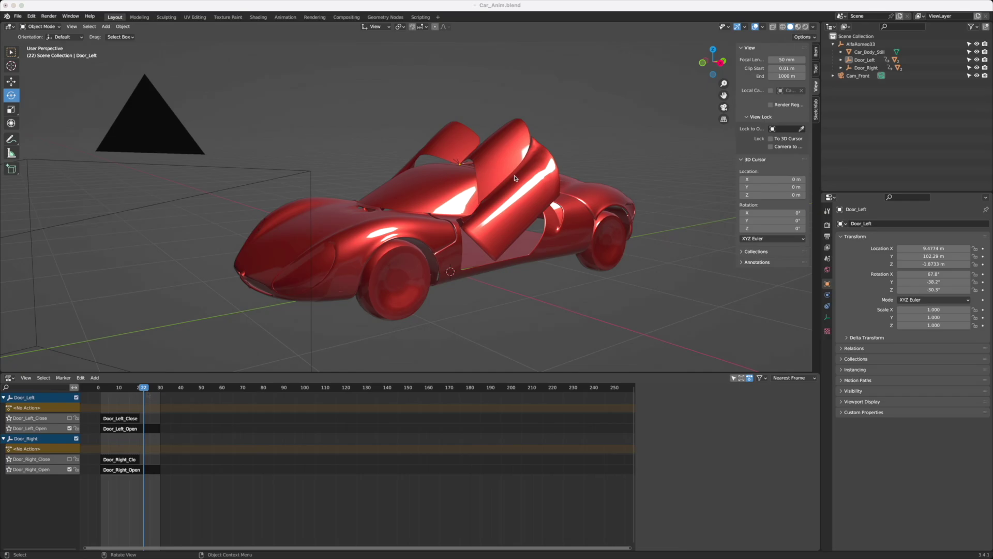
Step: Display the car model as wireframe and inspect its mesh from several angles
middle_click_drag(452, 180, 460, 192)
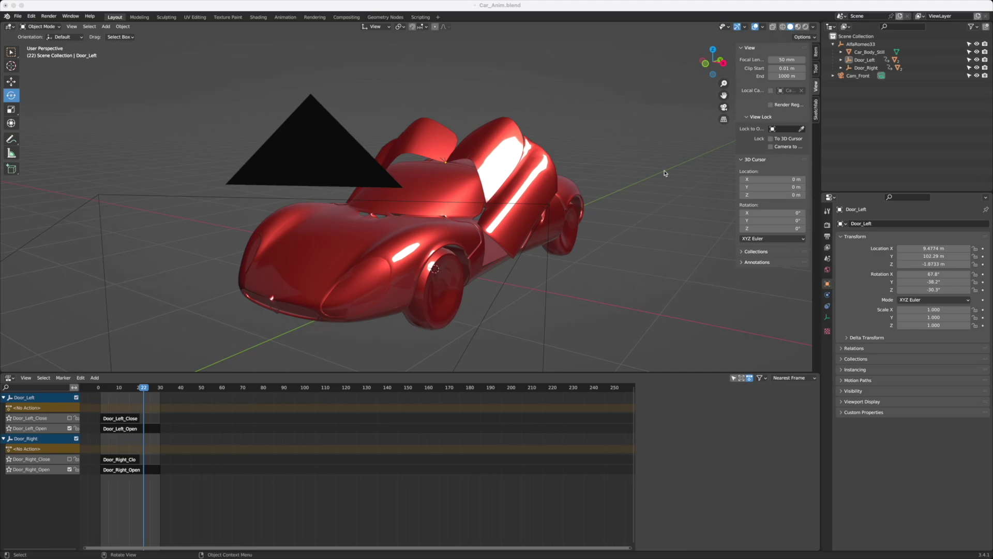
mouse_move(495, 189)
middle_mouse_down()
mouse_move(552, 179)
mouse_move(562, 130)
middle_mouse_up()
key("alt+z")
key("shift+z")
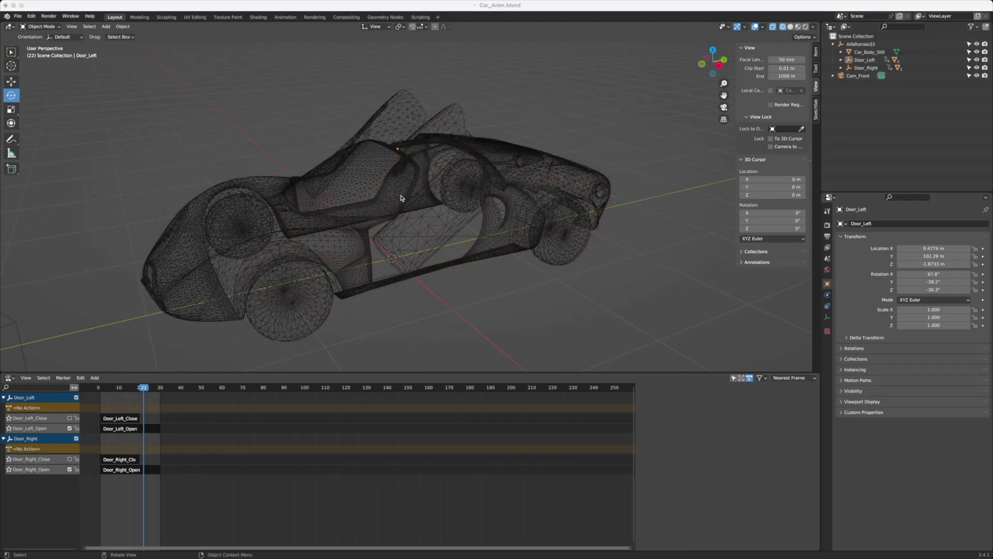
middle_click_drag(419, 190, 557, 108)
middle_click_drag(388, 207, 646, 104)
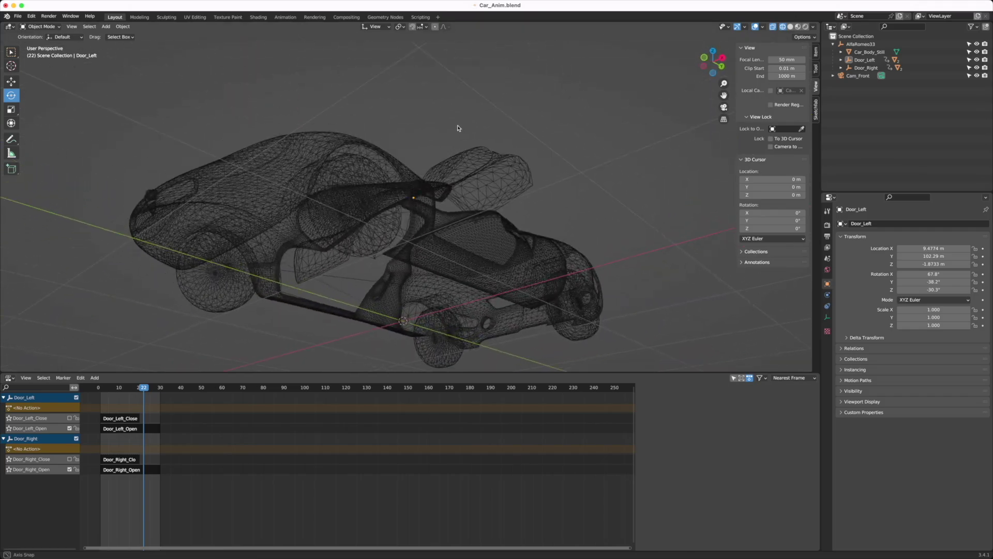
Step: Inspect the car in Material Preview shading and select the Car_Body_Still object
left_click(790, 27)
left_click(798, 28)
left_click(774, 27)
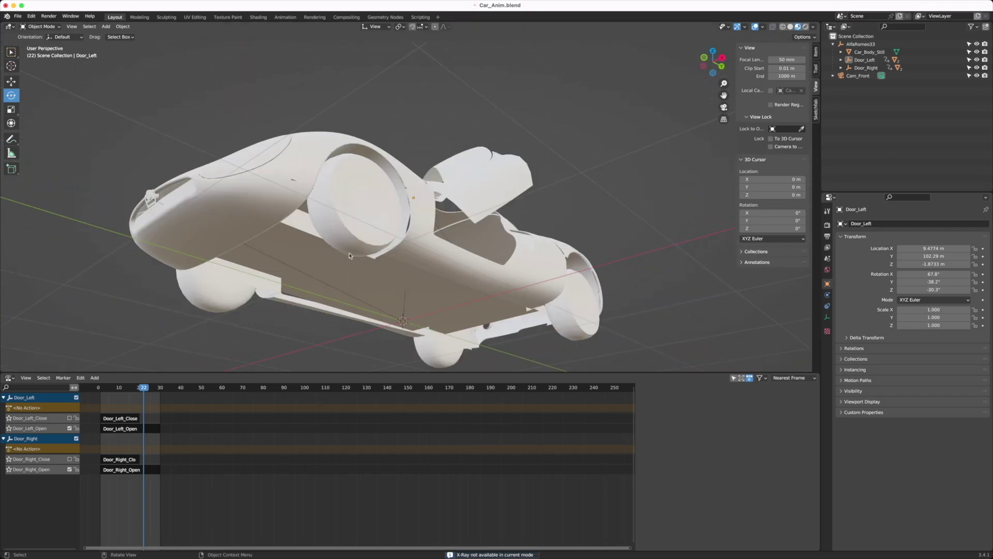
mouse_move(311, 261)
middle_mouse_down()
mouse_move(245, 238)
mouse_move(202, 310)
mouse_move(189, 258)
middle_mouse_up()
left_click(364, 138)
middle_click_drag(363, 138, 269, 180)
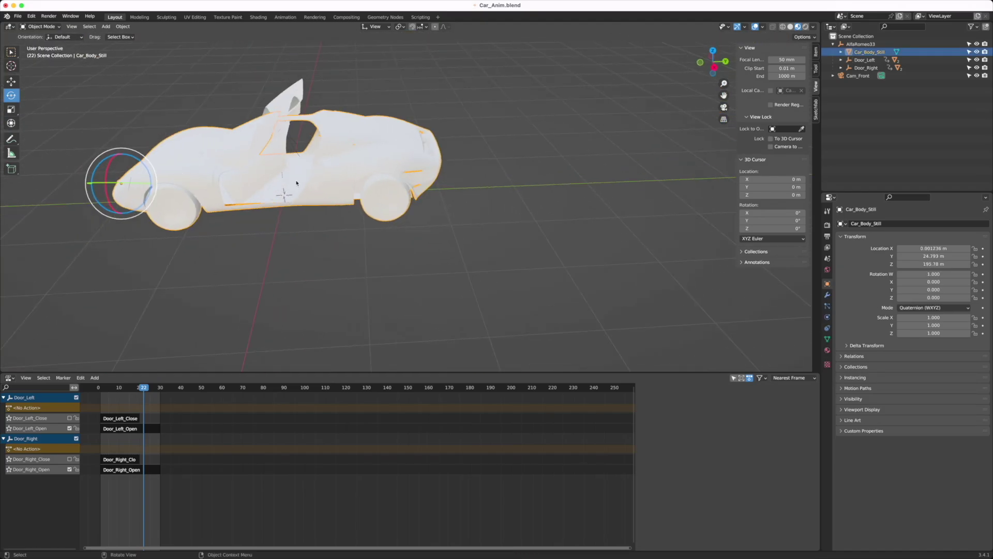
Step: Preview the car in Rendered shading and return the viewport to Solid shading
left_click(804, 28)
mouse_move(312, 172)
middle_mouse_down("shift")
mouse_move(472, 207)
mouse_move(439, 218)
middle_mouse_up("shift")
scroll(444, 198, "up", 4)
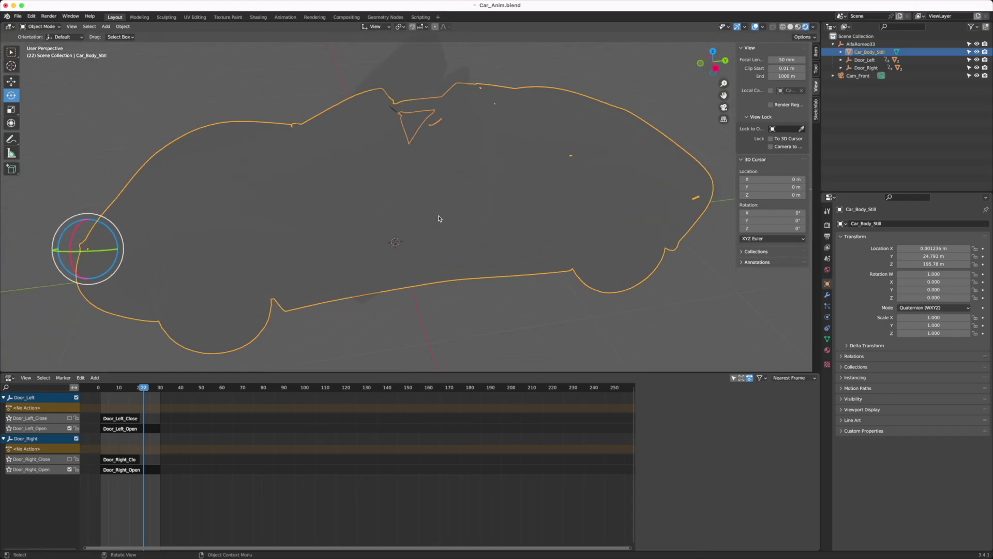
left_click(791, 27)
scroll(438, 182, "down", 2)
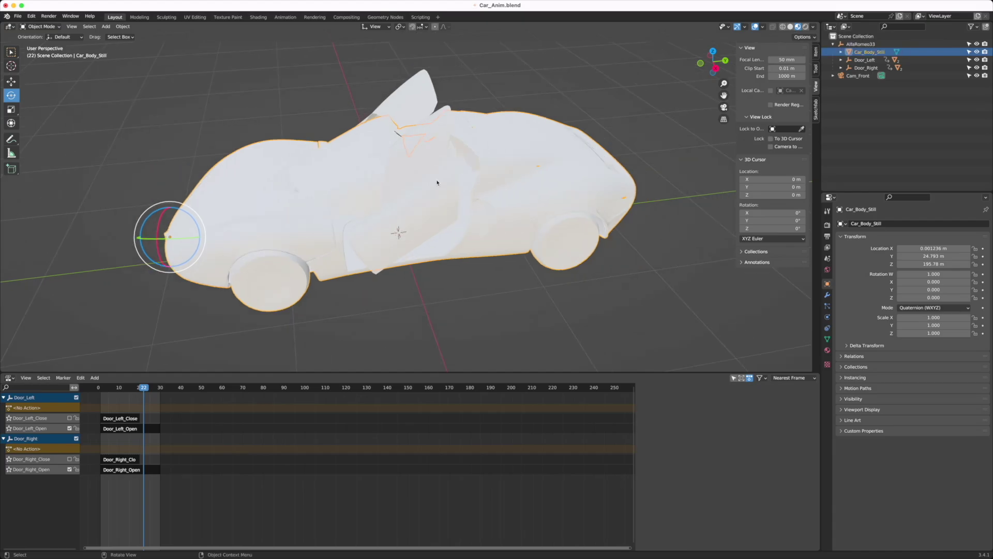
Step: Check the lighting and colour settings in the viewport shading options
left_click(798, 26)
left_click(813, 27)
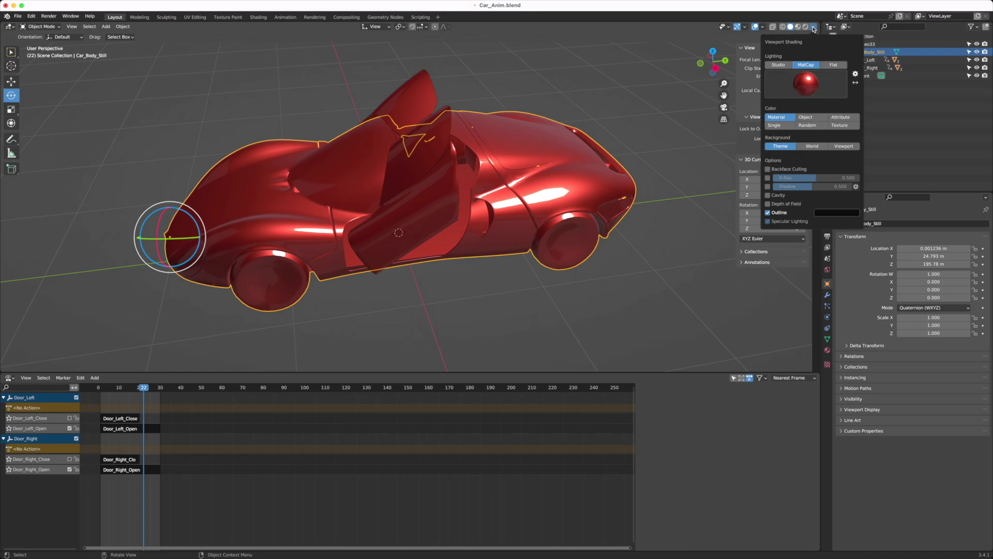
left_click(814, 29)
Step: Change the animation area to the Dope Sheet's Action Editor and browse the list of door actions
left_click(10, 379)
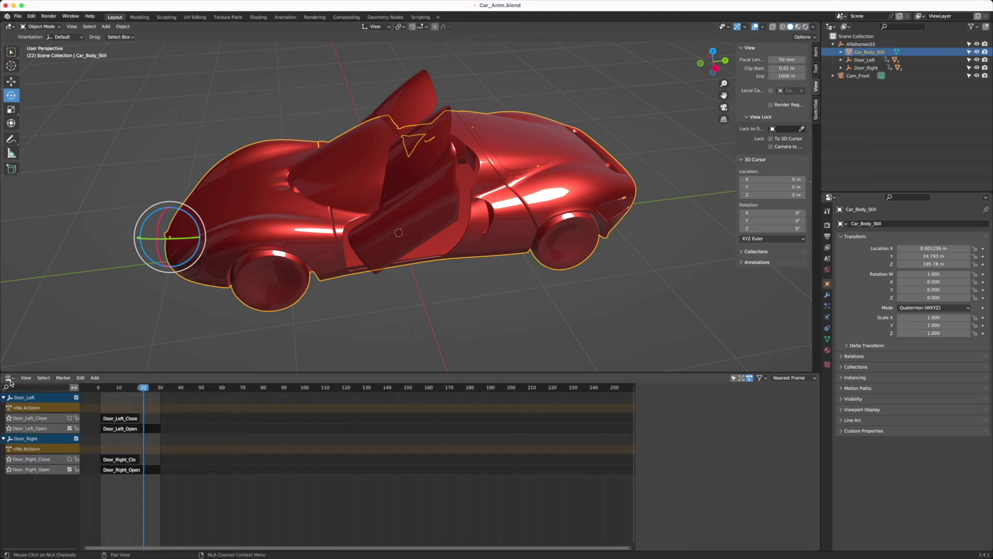
left_click(10, 381)
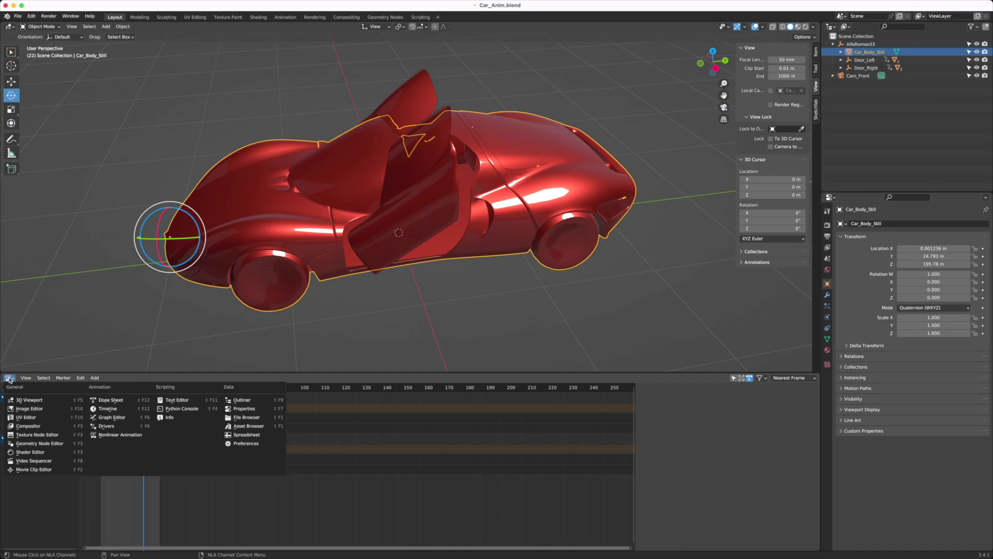
left_click(123, 401)
left_click(381, 378)
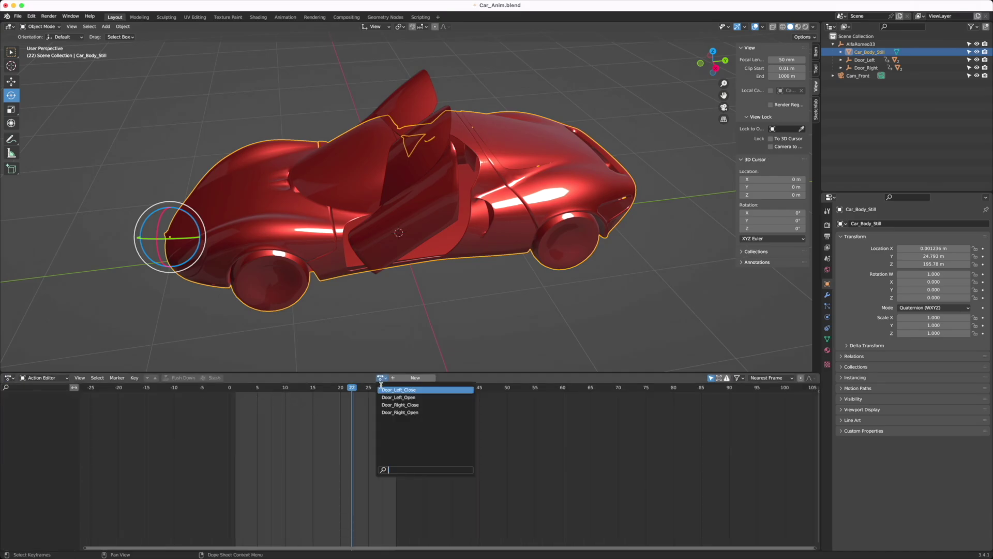
left_click(366, 379)
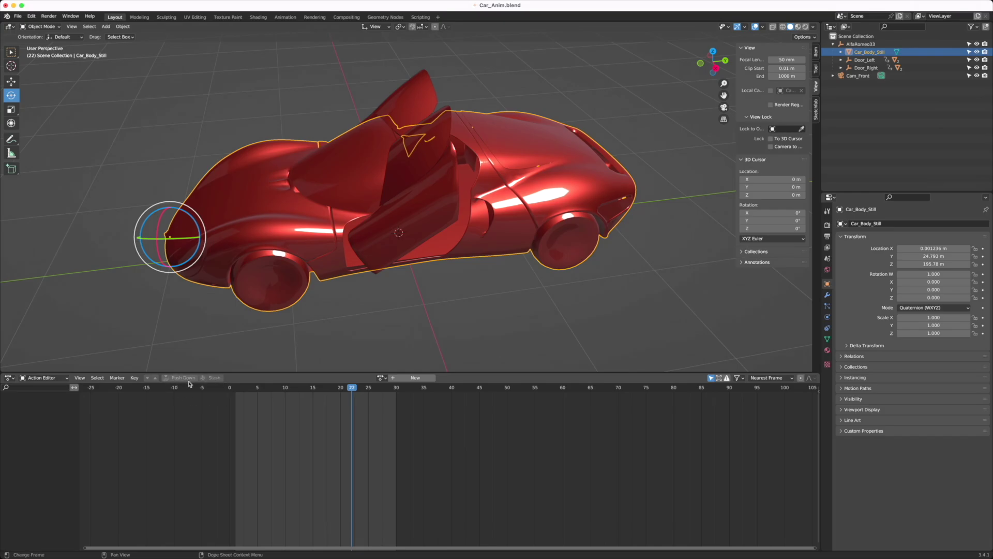
left_click(381, 378)
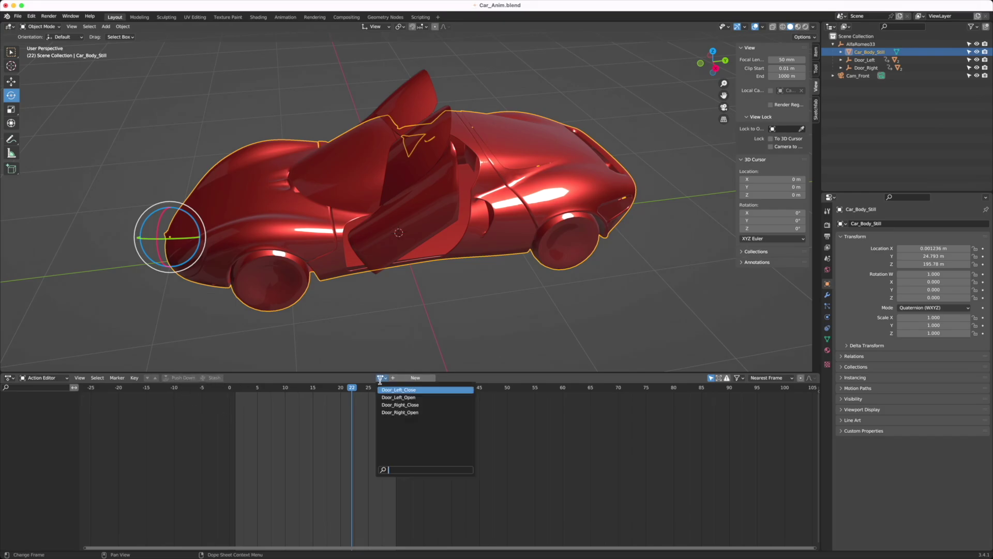
left_click(369, 378)
Step: Switch the animation area back to the Nonlinear Animation editor
left_click(8, 378)
left_click(3, 380)
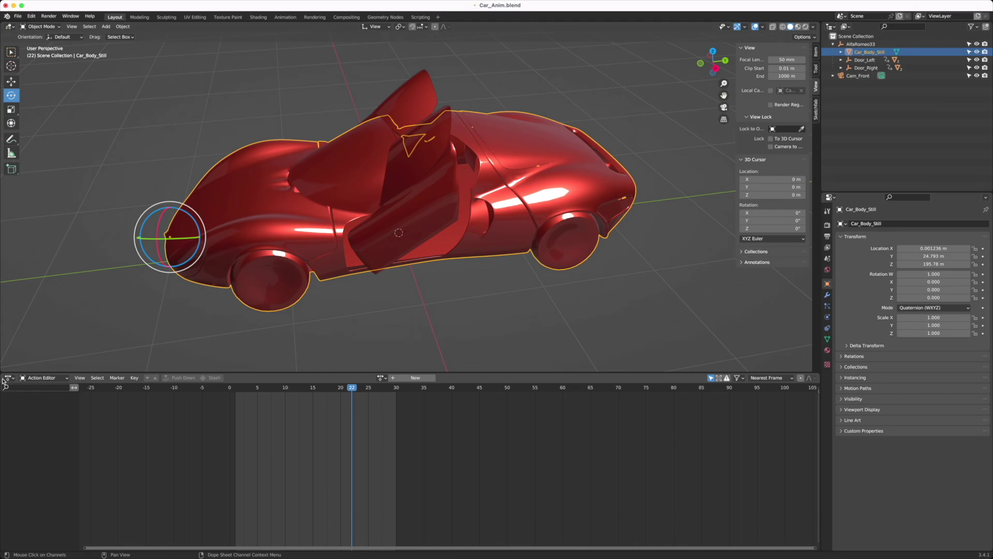
left_click(7, 378)
left_click(119, 437)
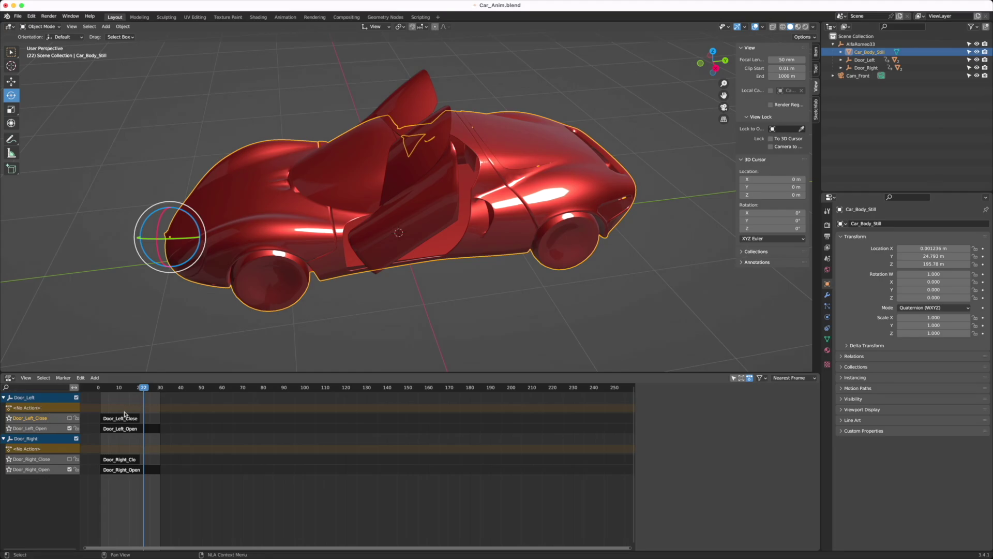
Step: Play the door-opening animation from the start and watch the car from a front angle
left_click_drag(134, 393, 100, 393)
key("space")
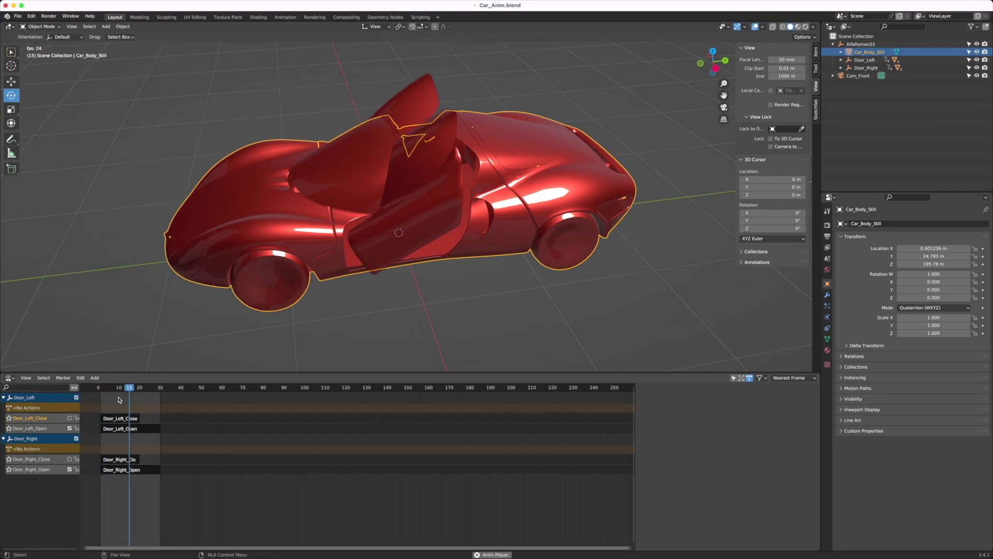
mouse_move(348, 170)
middle_mouse_down()
mouse_move(439, 167)
mouse_move(334, 172)
middle_mouse_up()
Step: Disable the Door_Left_Open and Door_Right_Open tracks, enable the matching close tracks, and watch the door-closing playback before stopping it
left_click(69, 428)
left_click(69, 469)
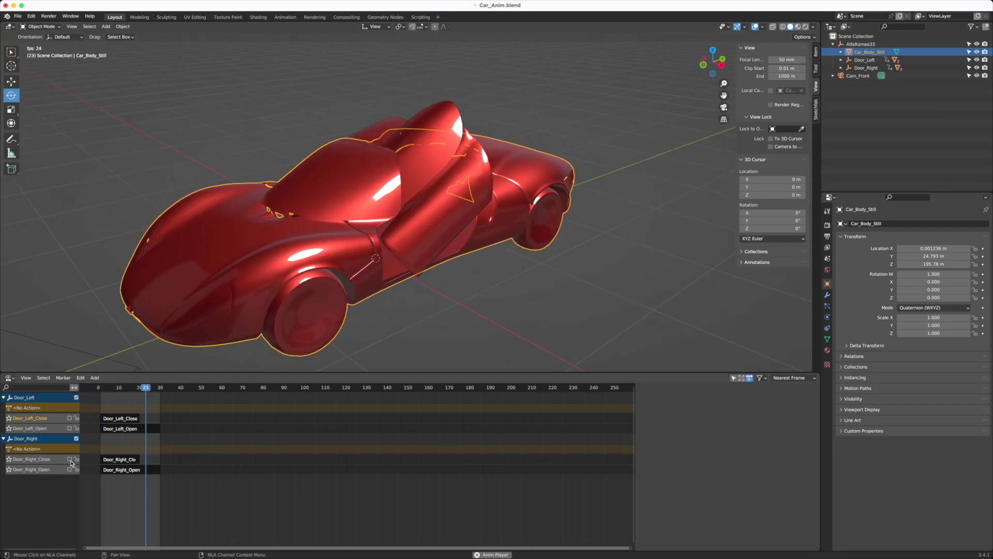
left_click(69, 459)
left_click(69, 418)
middle_click_drag(378, 195, 429, 207)
left_click(468, 110)
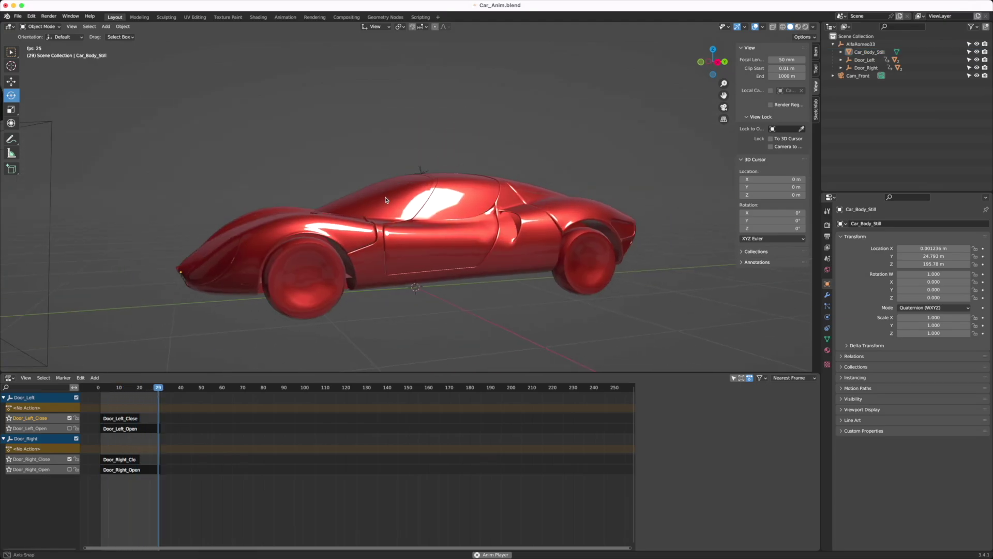
key("space")
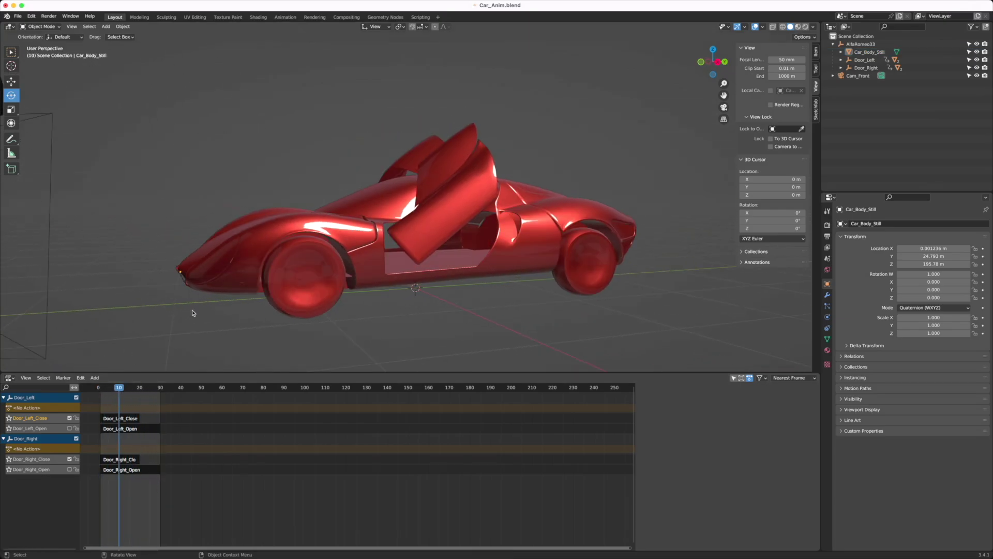
Step: Select the Cam_Front camera, view its placement relative to the car, and clear the selection
middle_click_drag(304, 177, 414, 217)
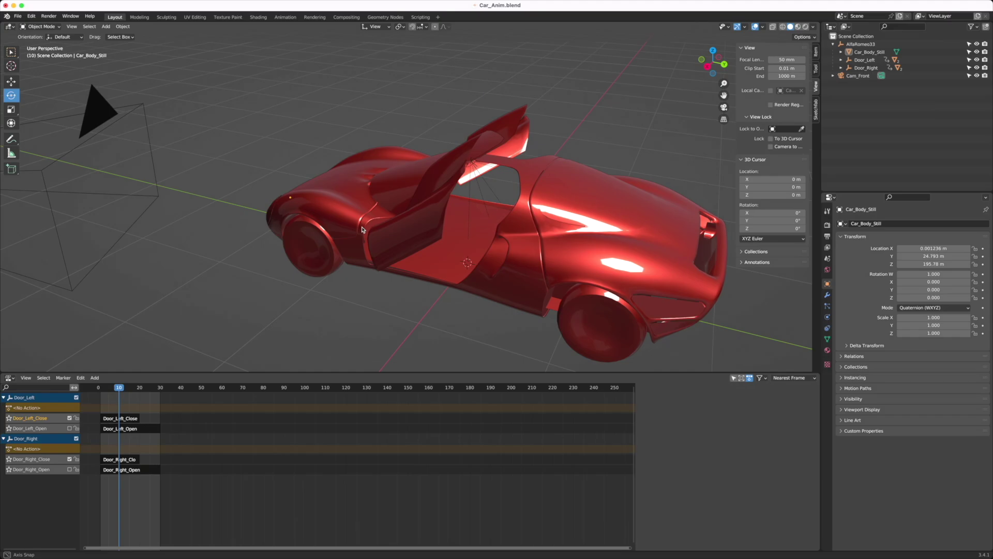
left_click(849, 76)
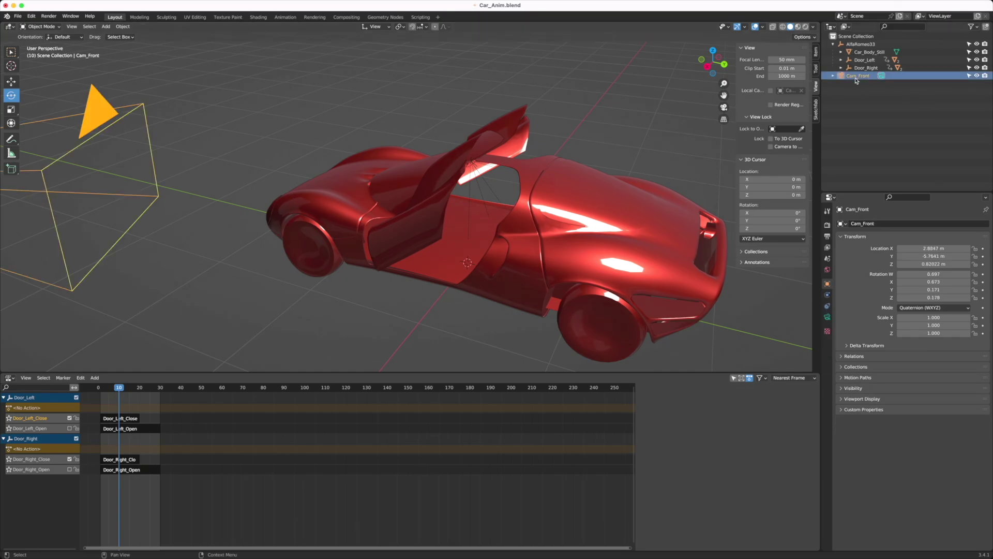
scroll(391, 185, "down", 3)
middle_click_drag(392, 185, 332, 217)
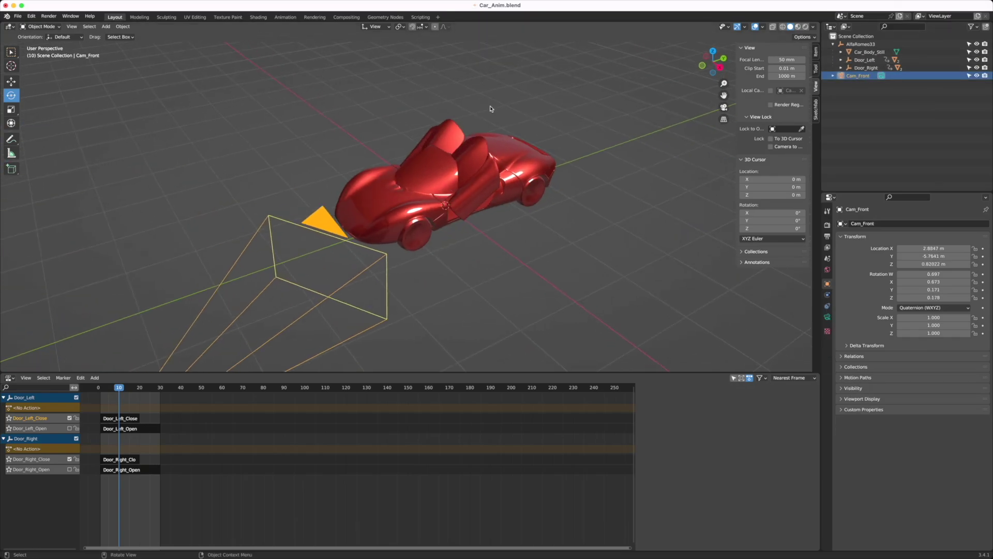
left_click(319, 223)
key("alt+a")
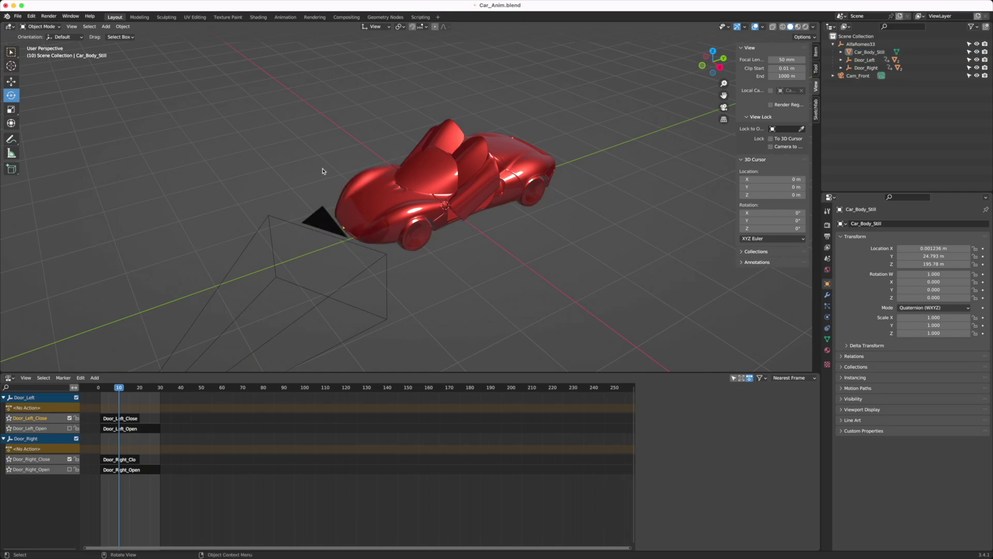
key("a")
key("alt+a")
Step: Start a glTF 2.0 export of the scene and set the format to glTF Embedded (.gltf)
left_click(19, 18)
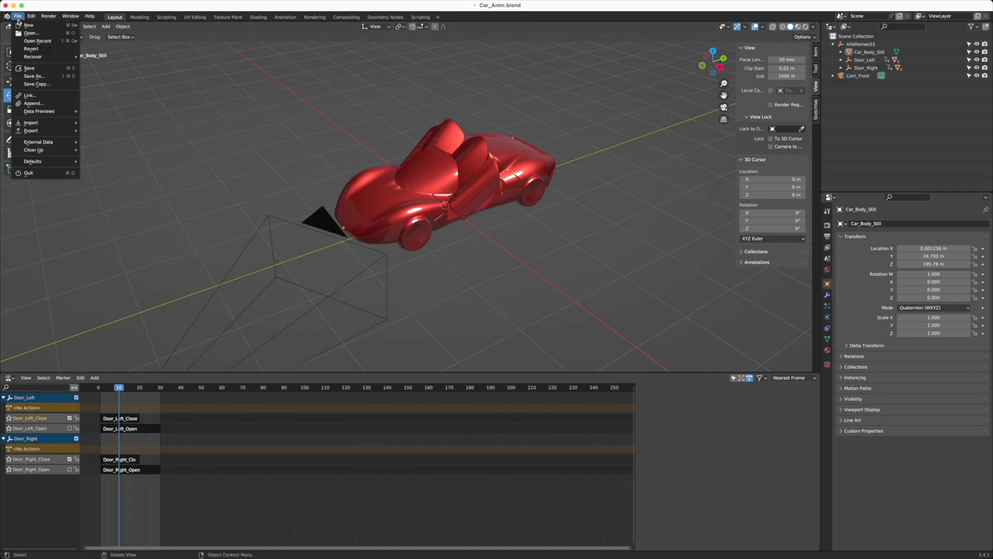
mouse_move(46, 130)
left_click(131, 209)
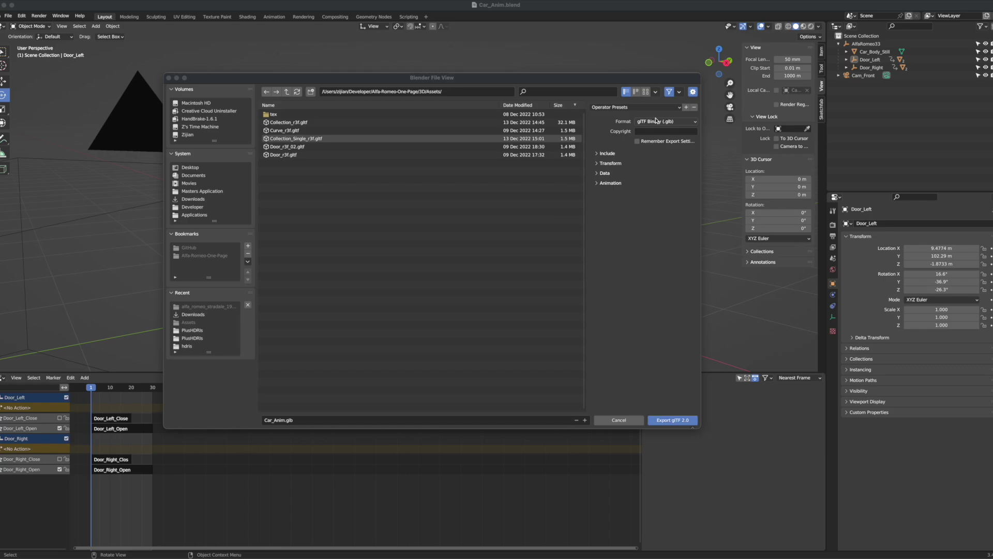
left_click(654, 121)
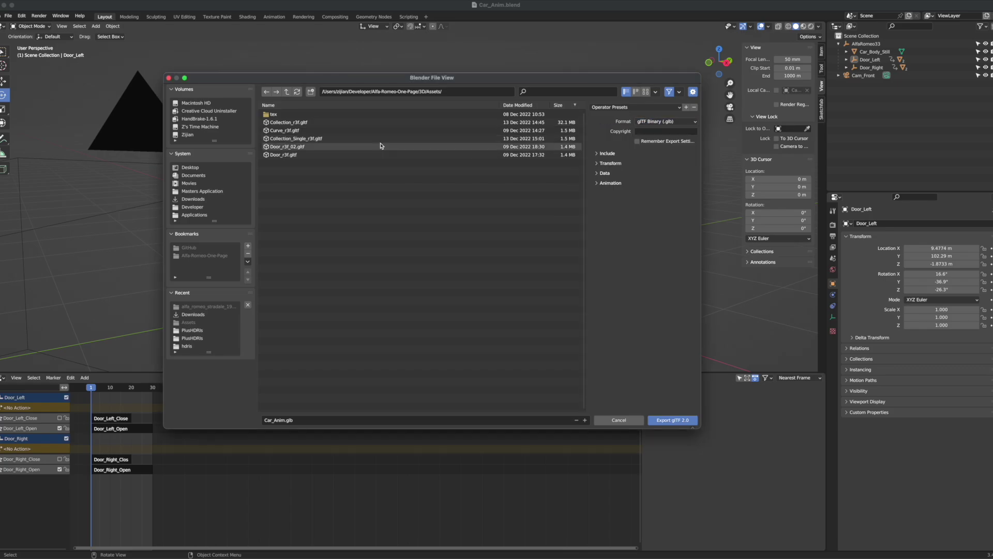
left_click(660, 121)
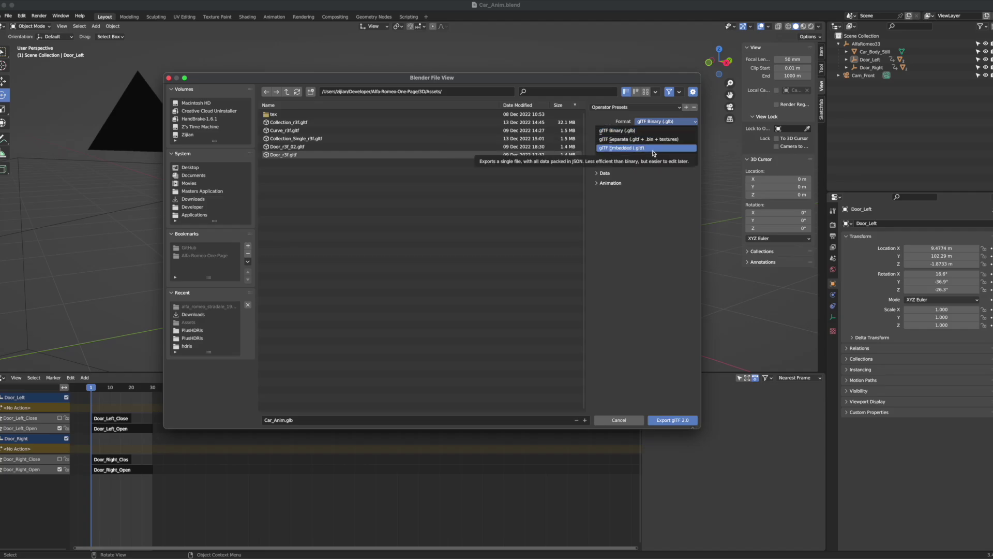
left_click(654, 149)
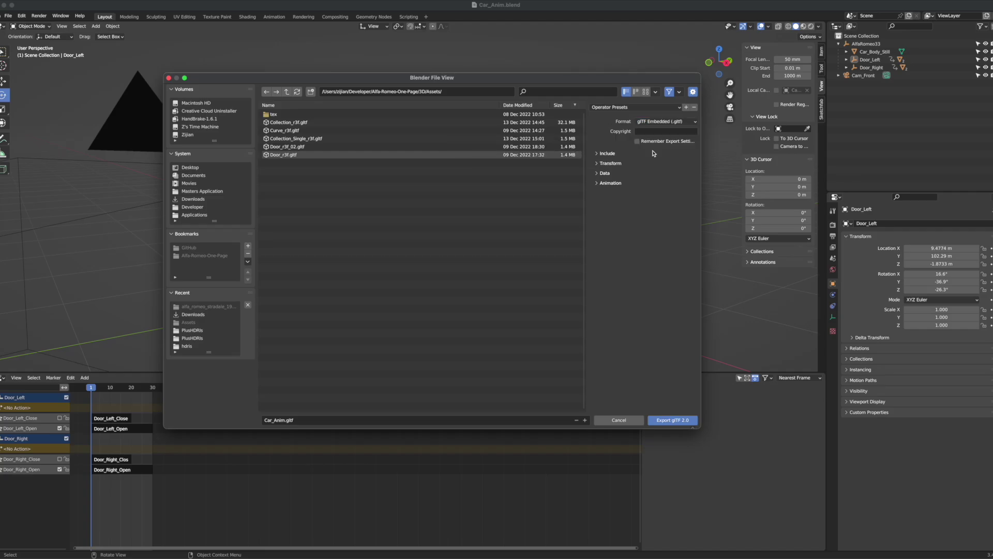
Step: Expand the Include, Mesh and Material export options and set the image format to JPEG Format (.jpg)
left_click(600, 155)
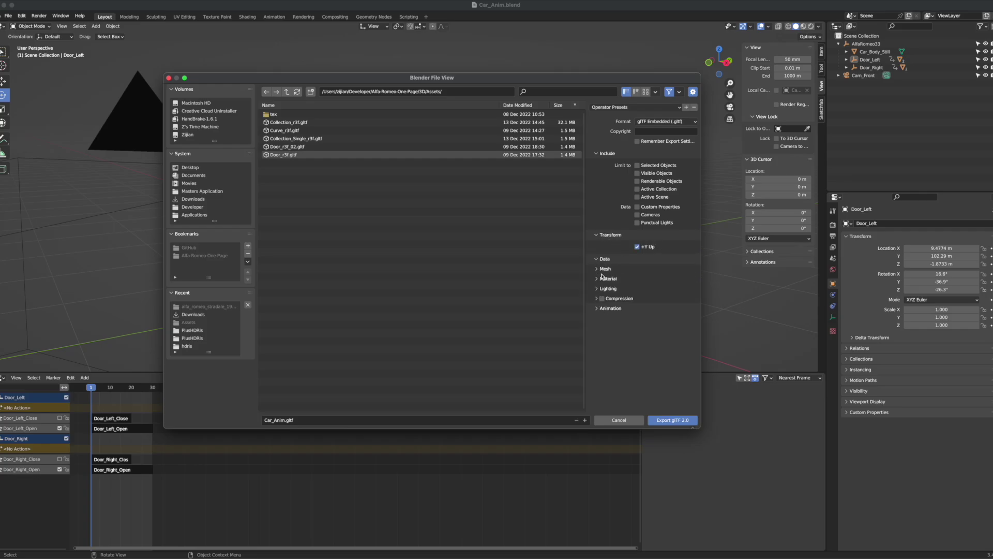
left_click(604, 269)
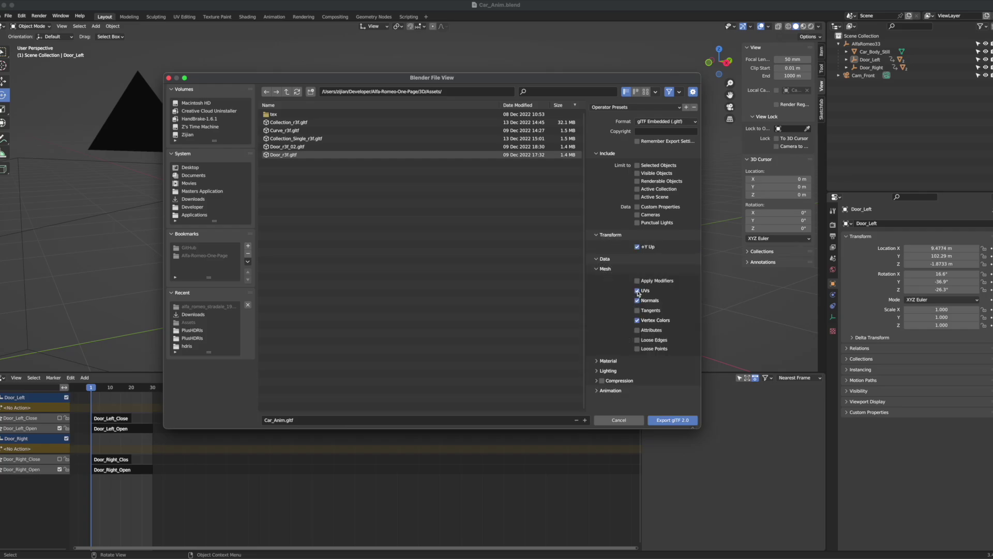
left_click(608, 361)
scroll(621, 357, "down", 1)
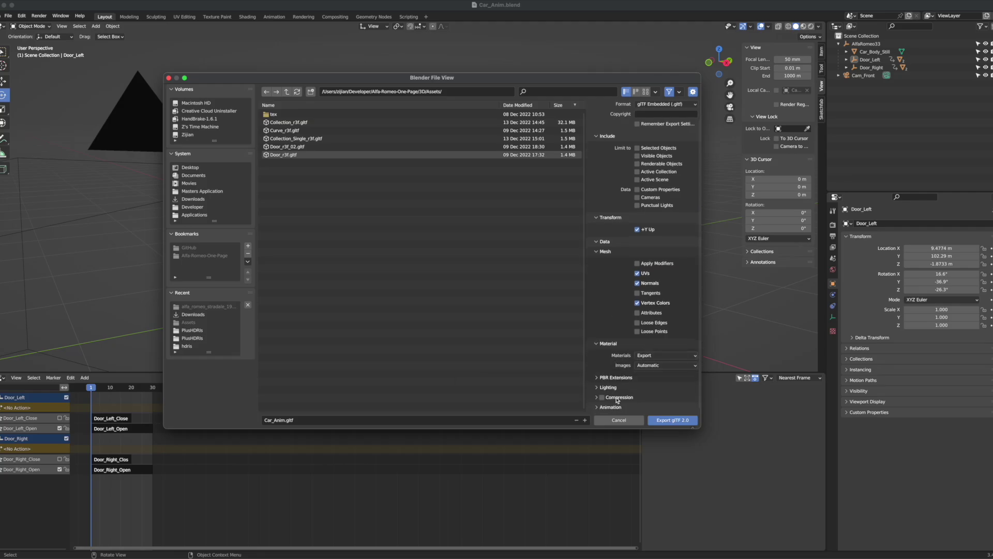
left_click(648, 369)
left_click(641, 385)
Step: Try enabling compression for the export and view its compression level and quantization settings
left_click(602, 398)
left_click(597, 397)
scroll(630, 337, "down", 3)
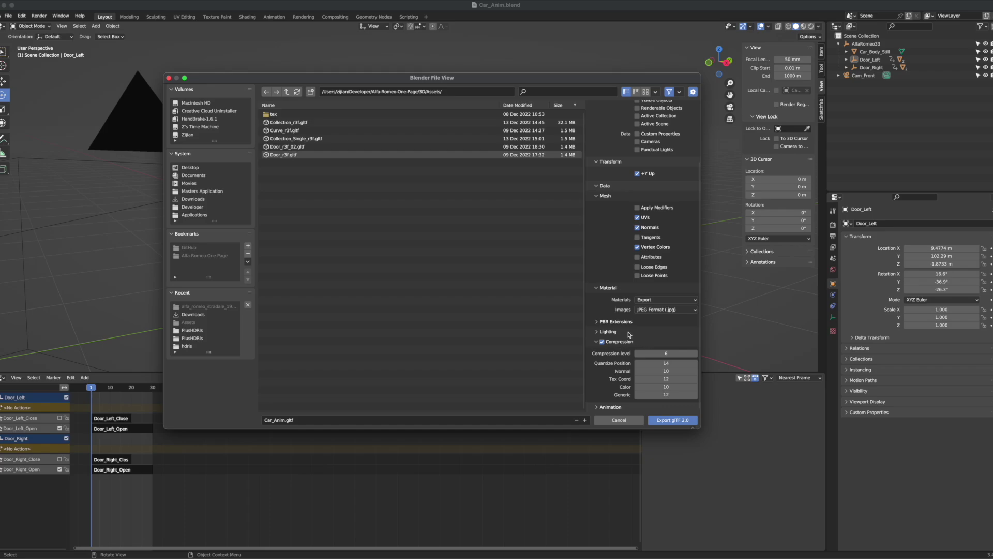
left_click(602, 342)
left_click(597, 342)
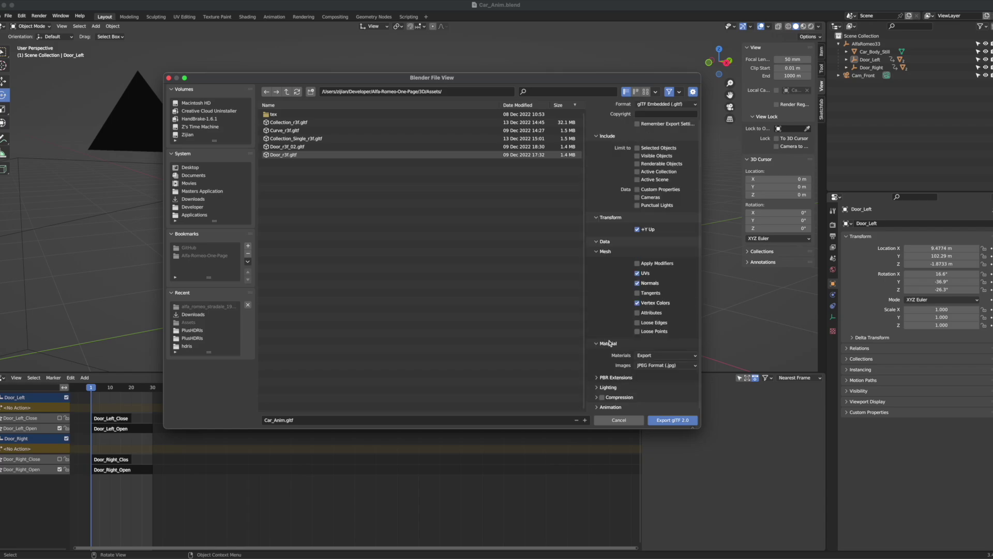
Step: Revisit the material image format choice, collapse the Material options, and expand the Animation export options
left_click(651, 366)
left_click(645, 379)
left_click(602, 344)
left_click(611, 391)
scroll(623, 380, "down", 1)
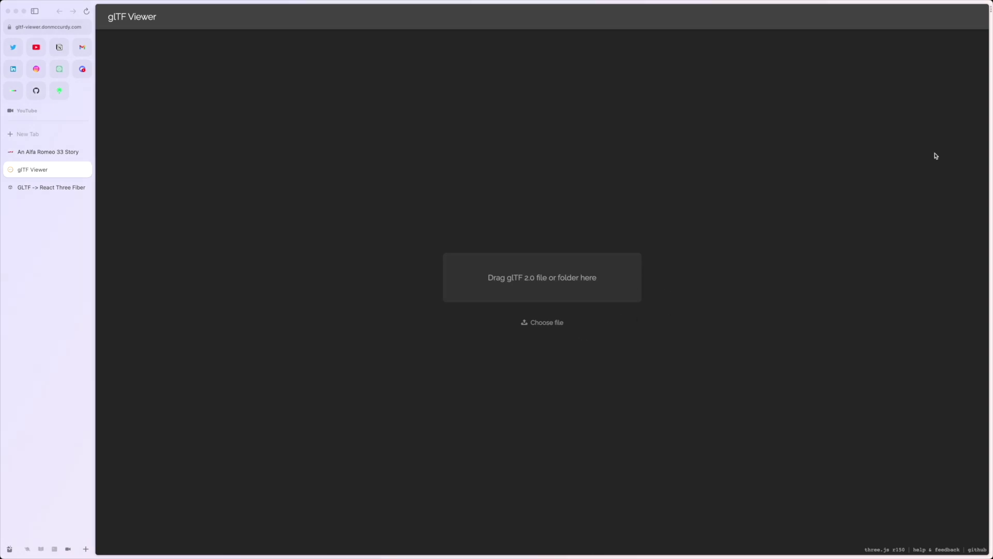
Step: Switch to the glTF Viewer web page, check its address, and orbit the loaded car model
left_click(36, 28)
left_click(191, 61)
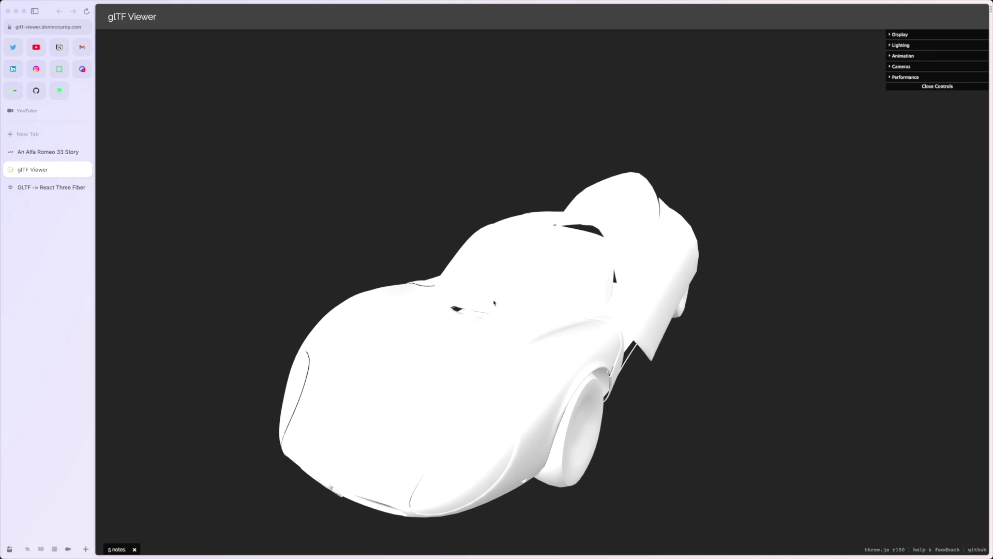
left_click_drag(420, 350, 606, 263)
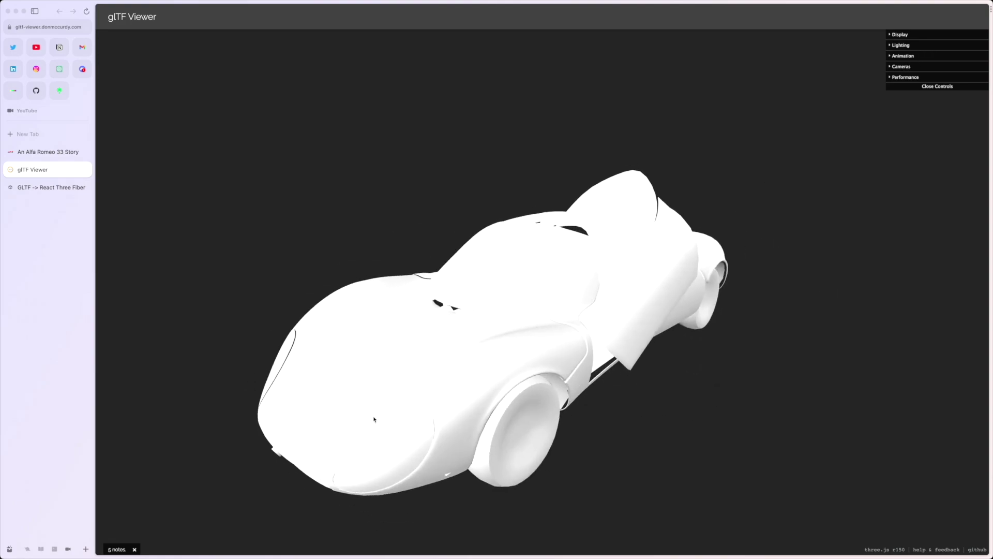
Step: Expand the animation, lighting and display settings, and inspect the car in wireframe from the side
left_click(905, 56)
left_click(905, 47)
left_click(912, 35)
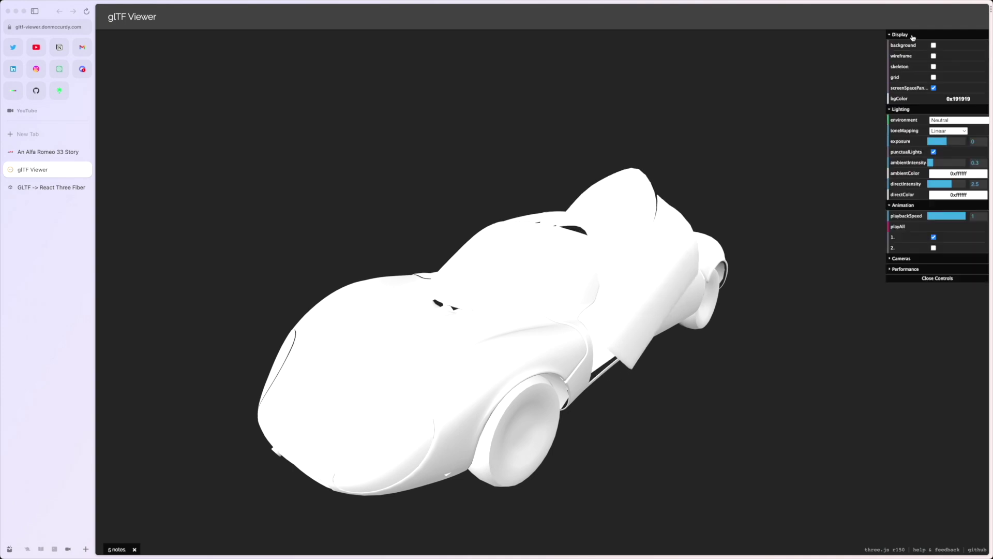
left_click(934, 45)
left_click(934, 46)
left_click(934, 56)
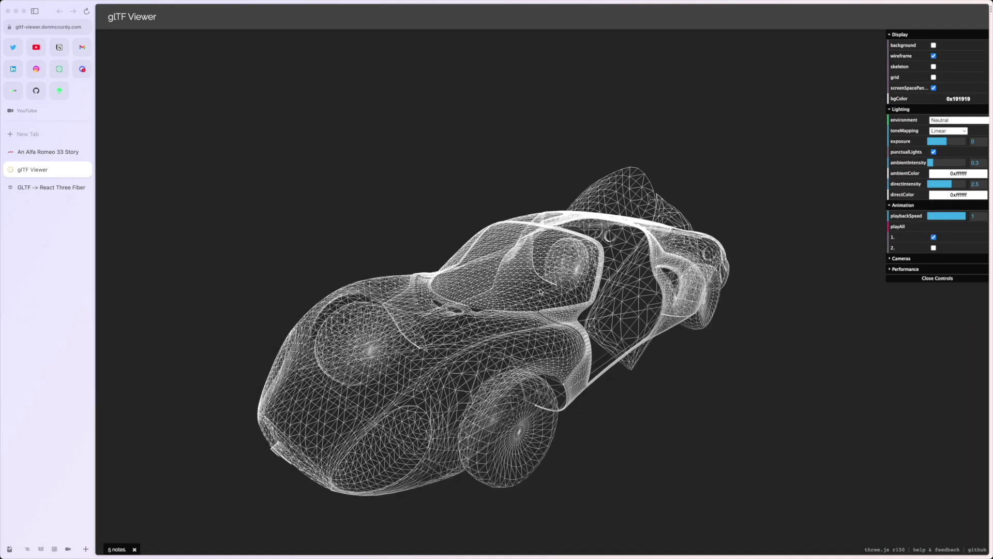
left_click_drag(518, 283, 587, 291)
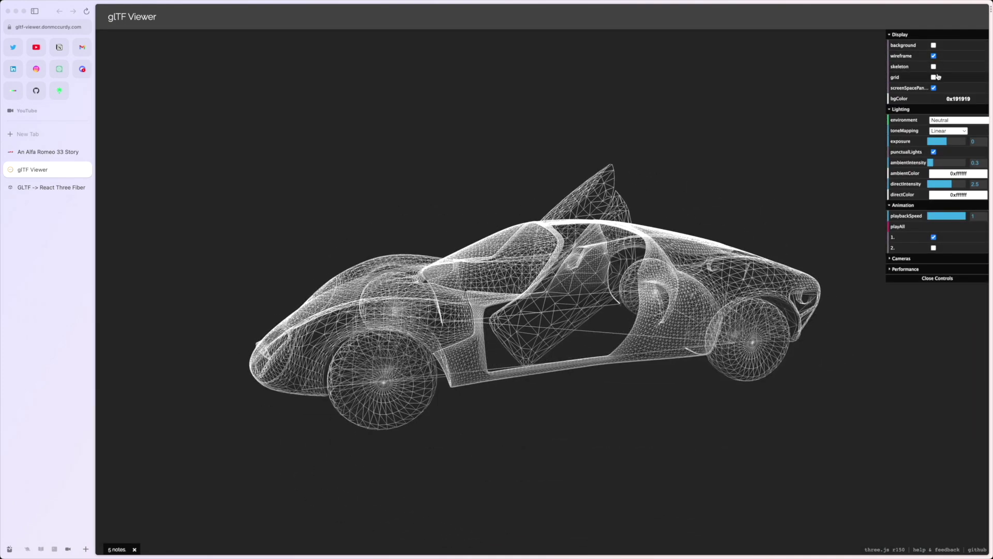
Step: Show the grid and skeleton, turn off the wireframe, and try the second animation on the car
left_click(933, 78)
left_click(935, 66)
left_click(934, 56)
left_click(900, 109)
left_click(934, 163)
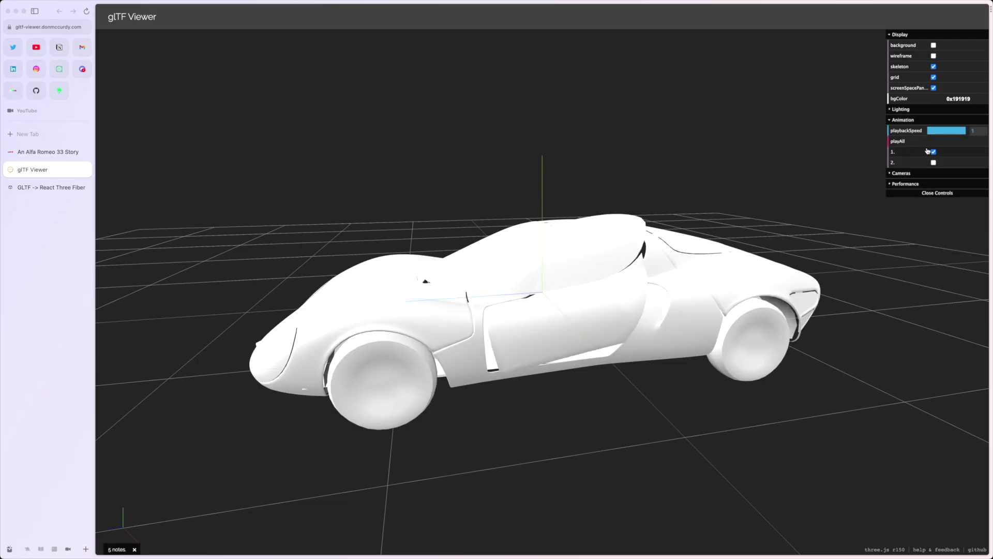
left_click_drag(519, 260, 604, 275)
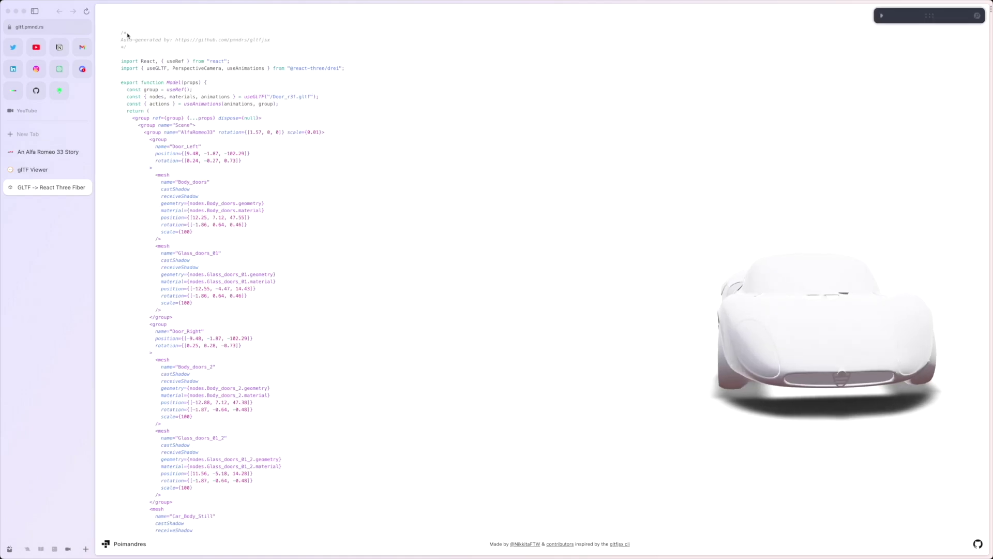
Step: Look through the generated model code on the GLTF -> React Three Fiber page and open its settings
scroll(218, 277, "down", 4)
scroll(221, 293, "up", 4)
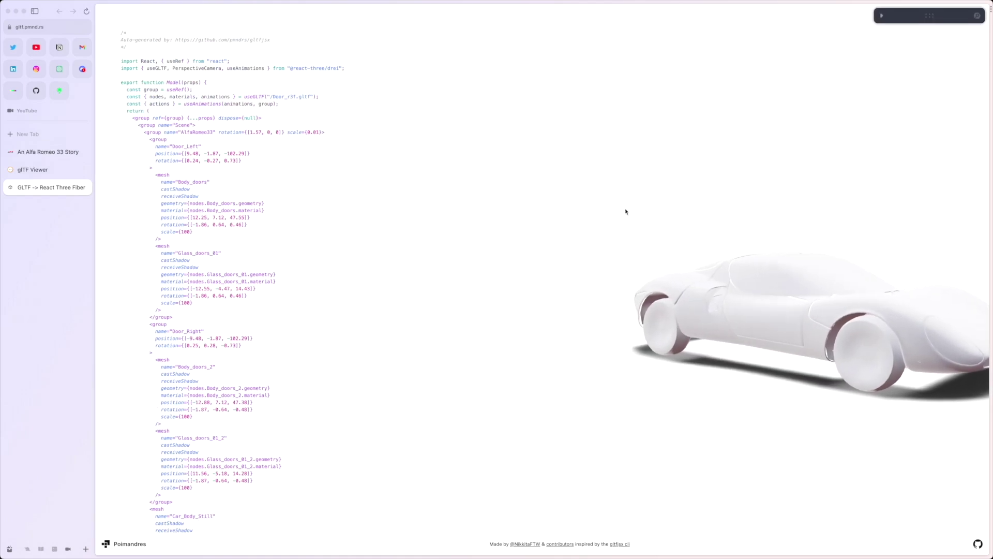
left_click(882, 16)
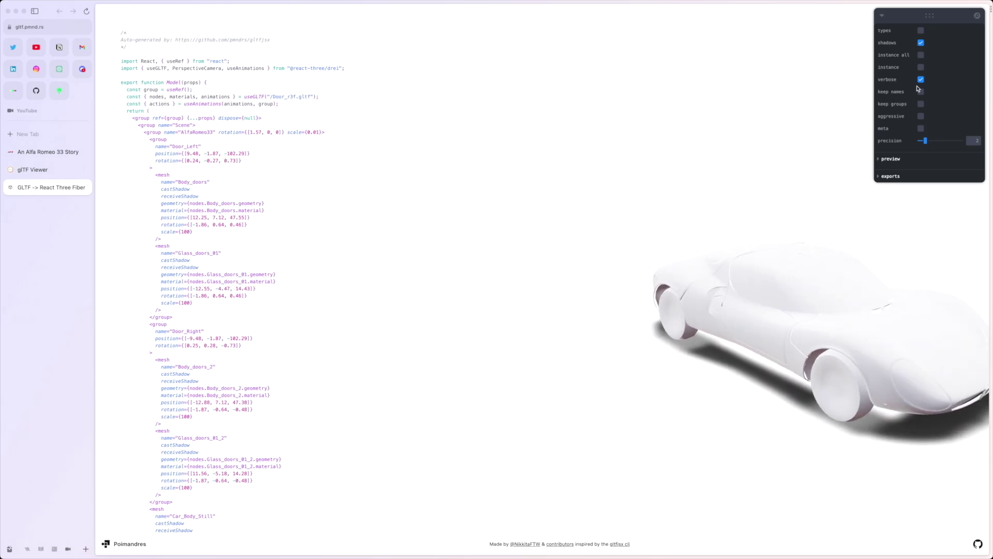
Step: Turn off the shadows option after comparing the castShadow and receiveShadow lines in the generated code
left_click(921, 42)
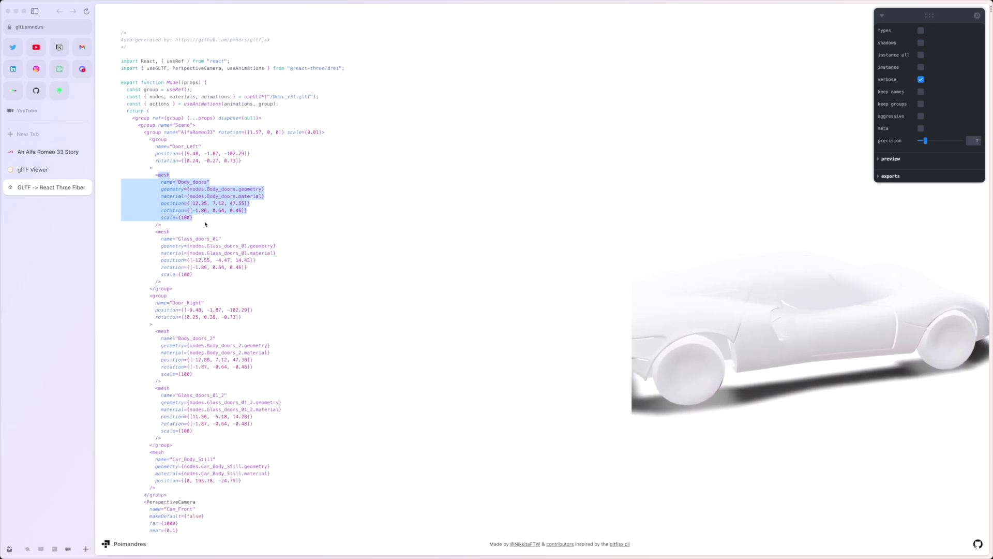
left_click(921, 42)
left_click_drag(161, 189, 207, 196)
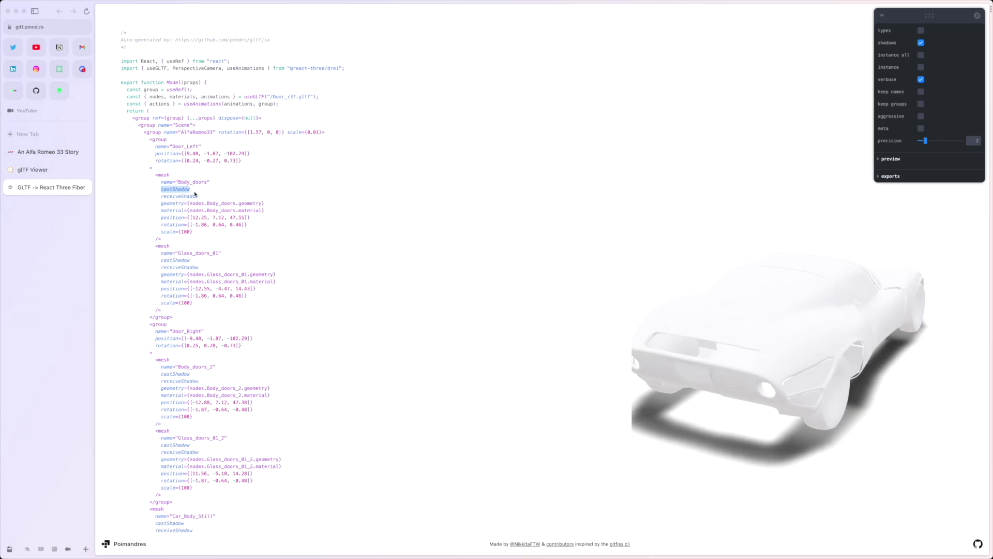
scroll(193, 264, "down", 3)
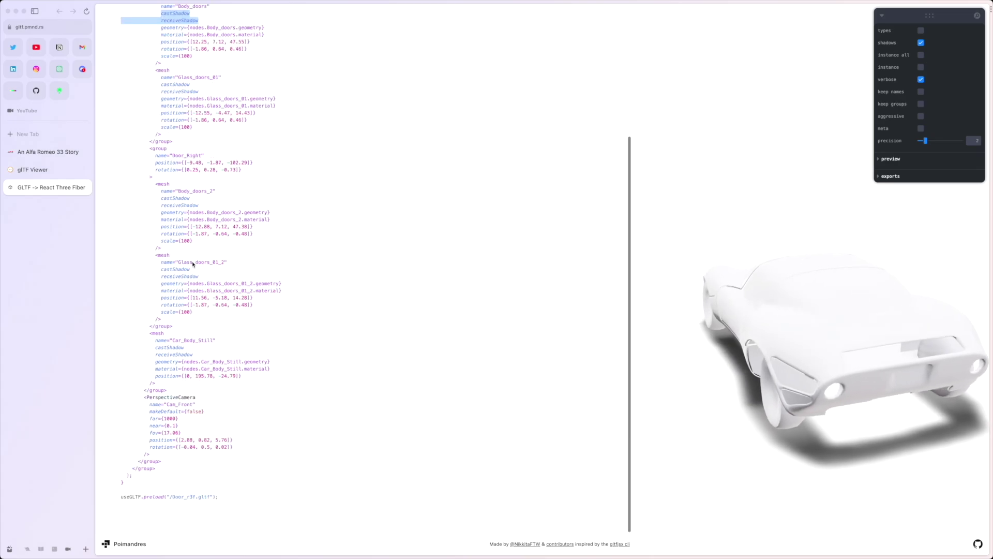
scroll(193, 264, "up", 3)
left_click(921, 43)
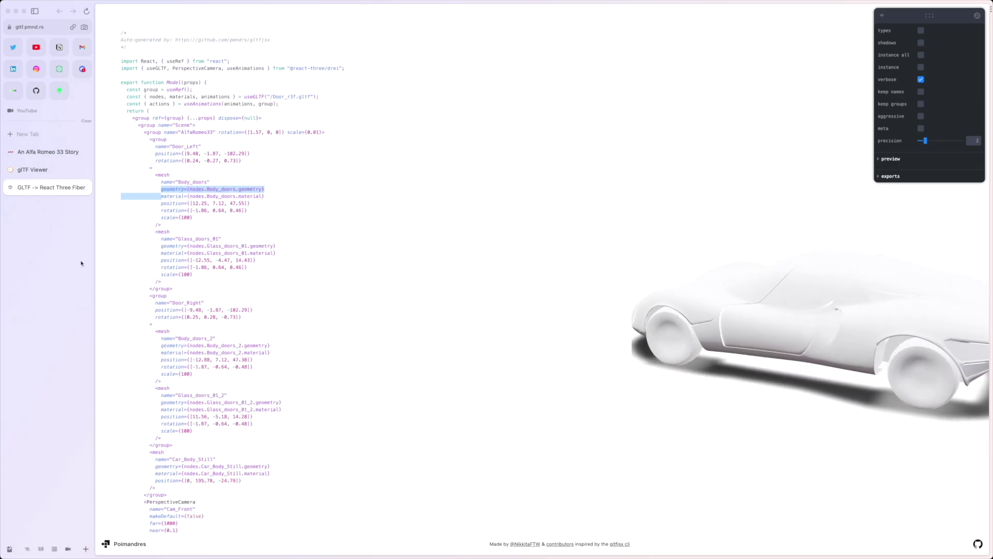
left_click(230, 201)
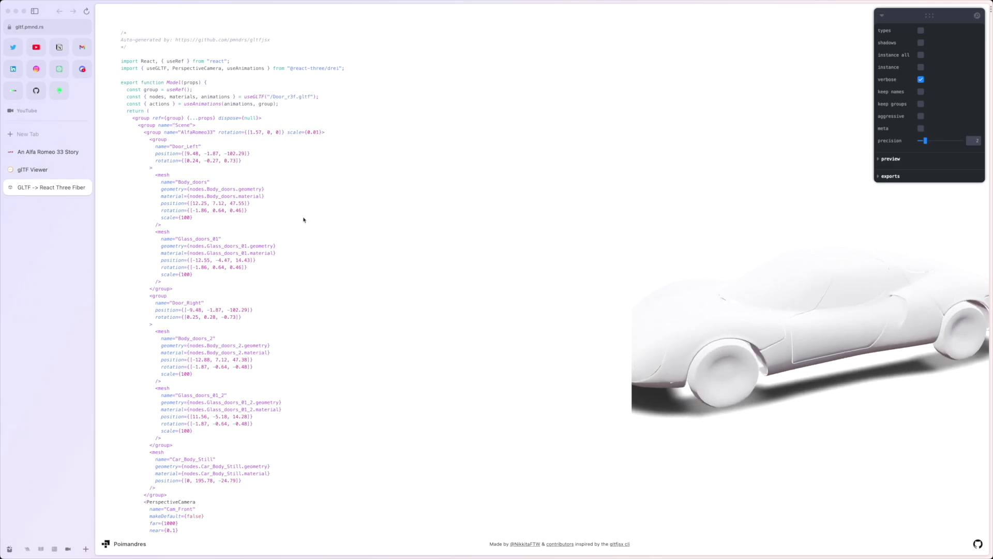
Step: Turn off the verbose option, briefly try the types option, and expand the preview and exports settings
left_click(921, 79)
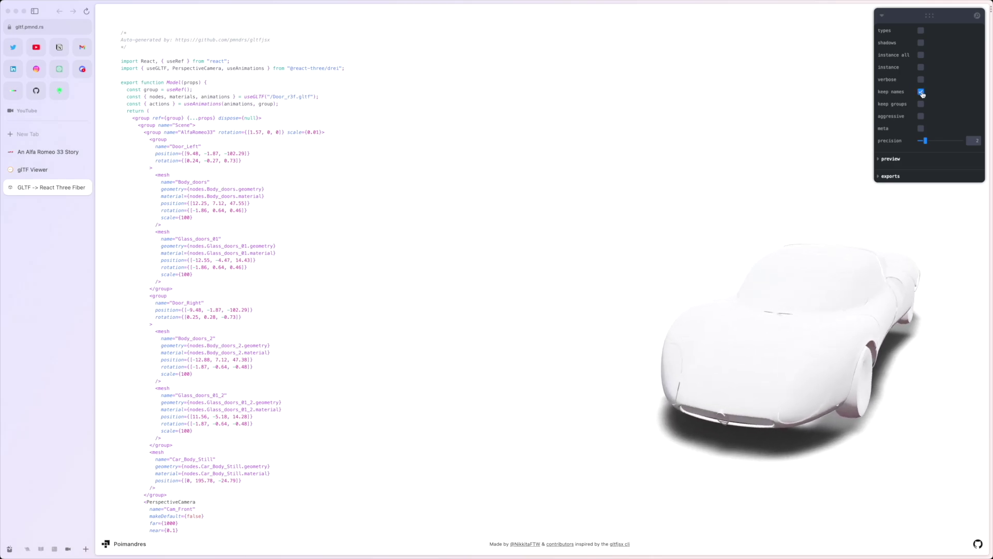
left_click(921, 31)
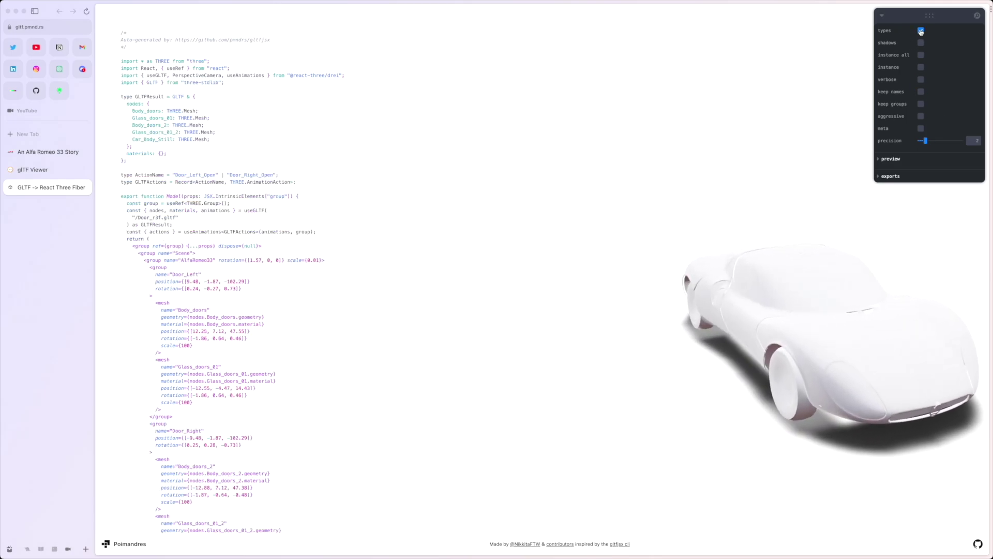
left_click(921, 30)
left_click(891, 159)
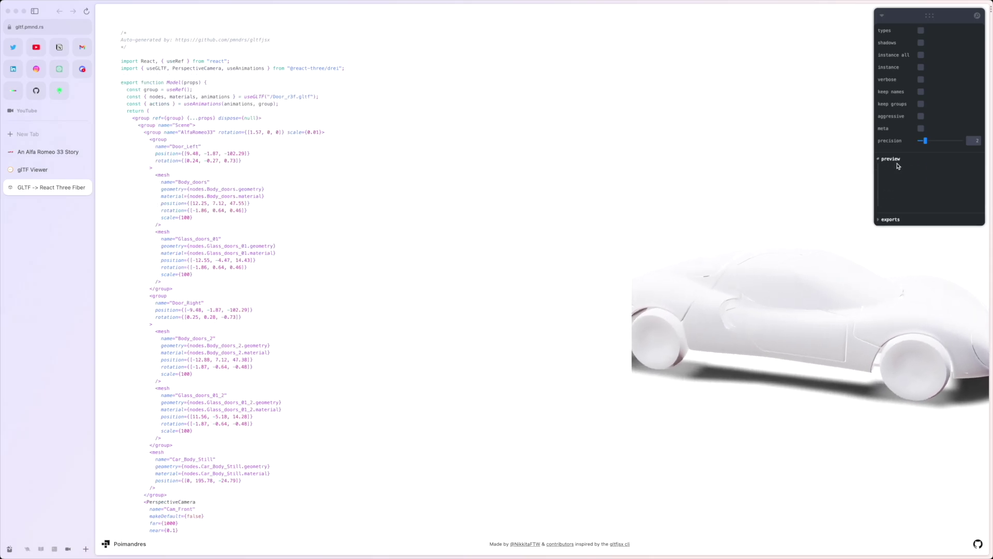
left_click(891, 234)
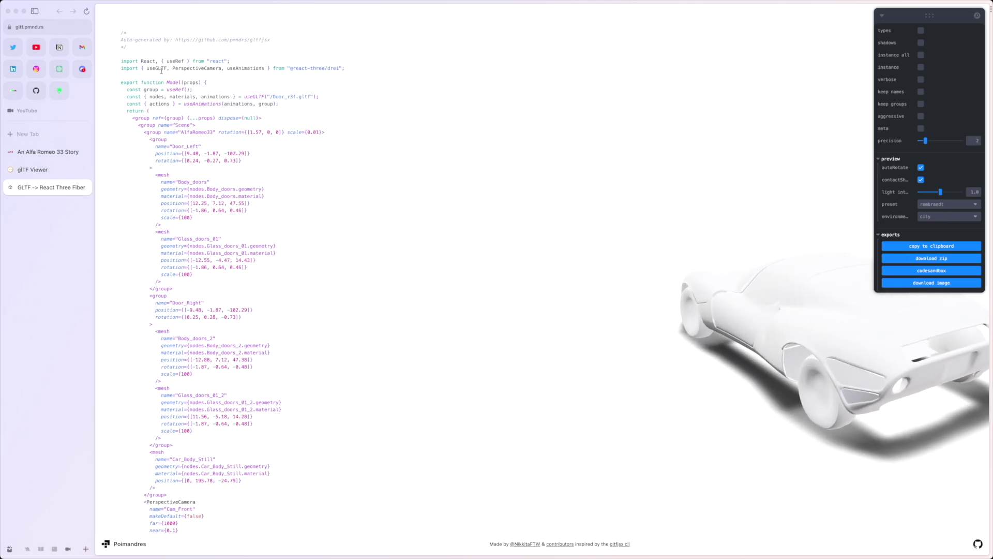
Step: Examine the generated component code from the imports through the door meshes to the perspective camera
left_click_drag(189, 190, 213, 191)
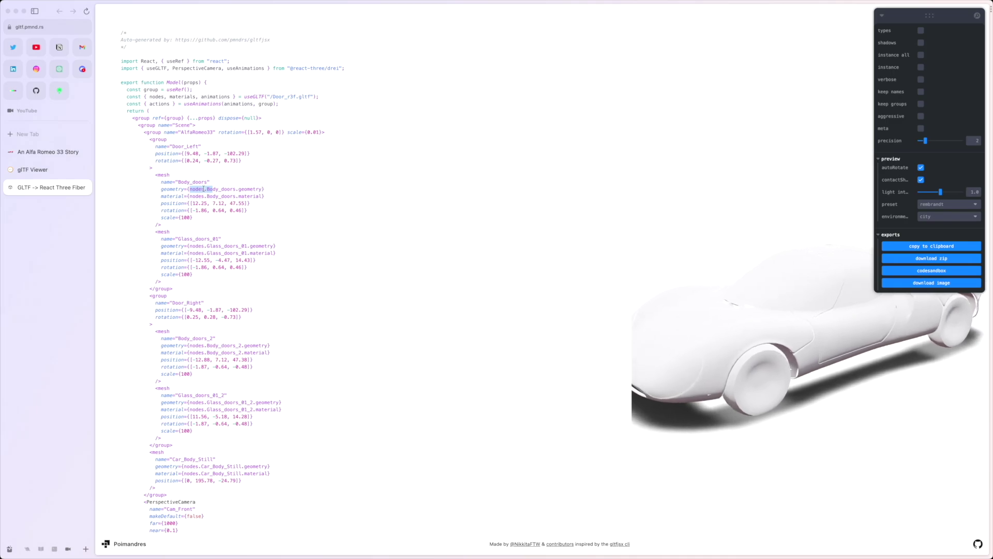
left_click_drag(118, 60, 314, 381)
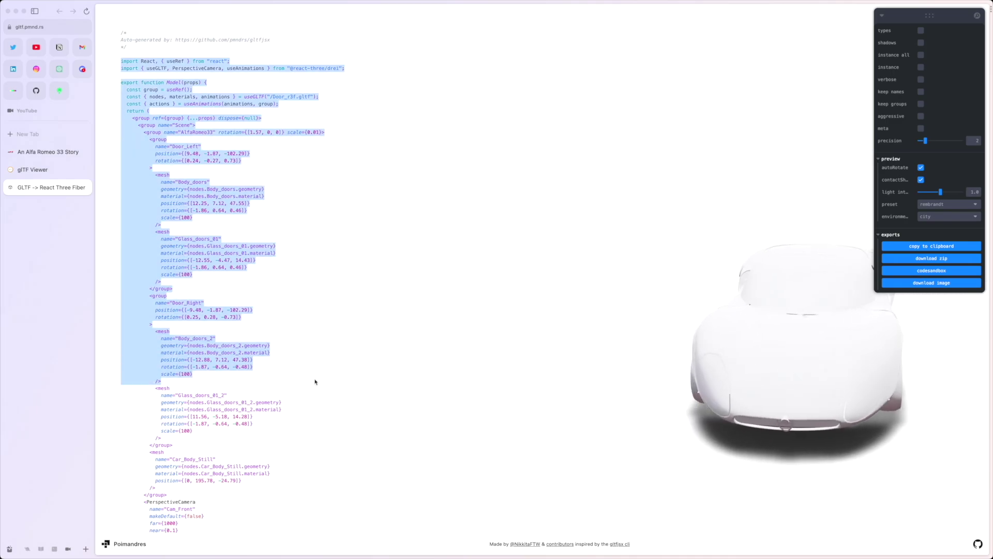
left_click(285, 319)
scroll(274, 324, "down", 3)
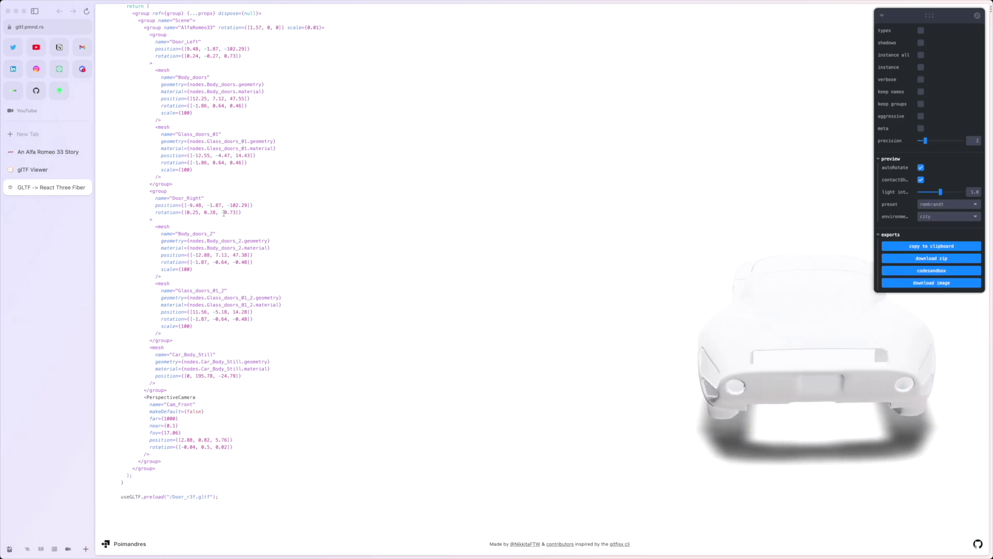
scroll(222, 220, "up", 3)
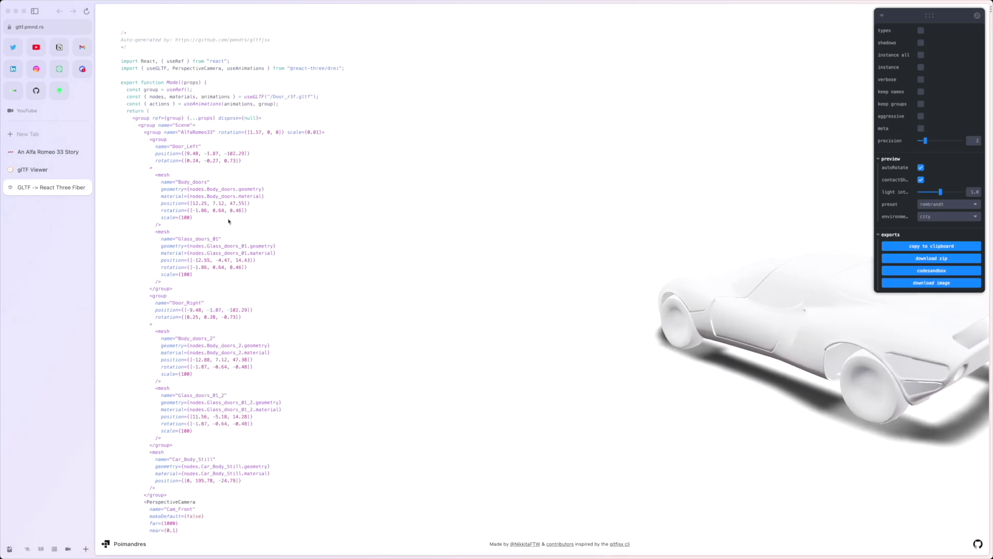